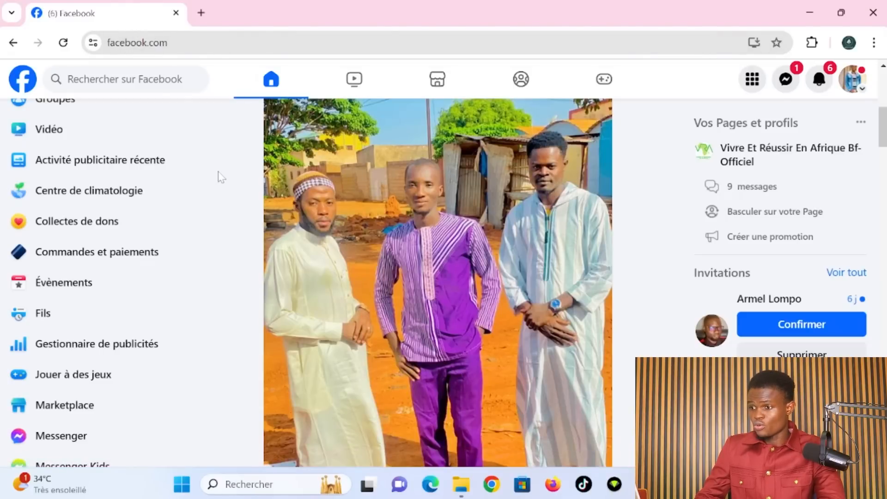
- Browse the Facebook sidebar and open the list of Pages you manage
scroll(85, 165, up, 3)
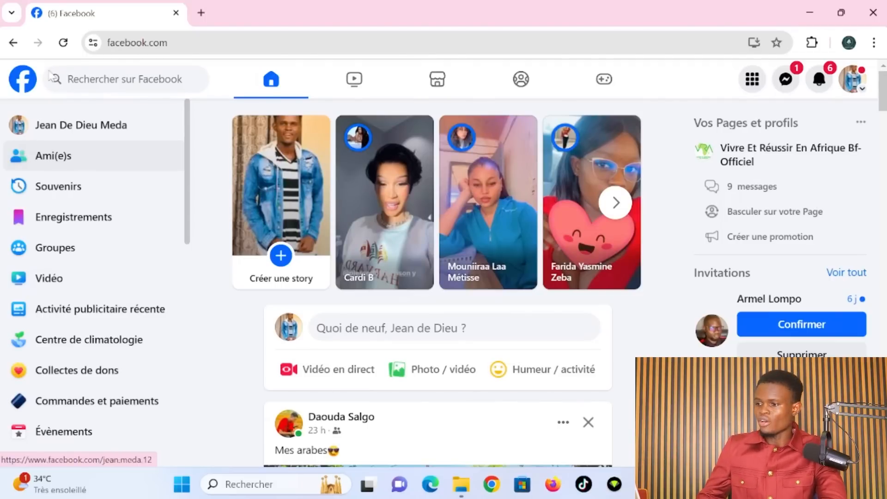
scroll(363, 323, down, 1)
scroll(362, 326, up, 1)
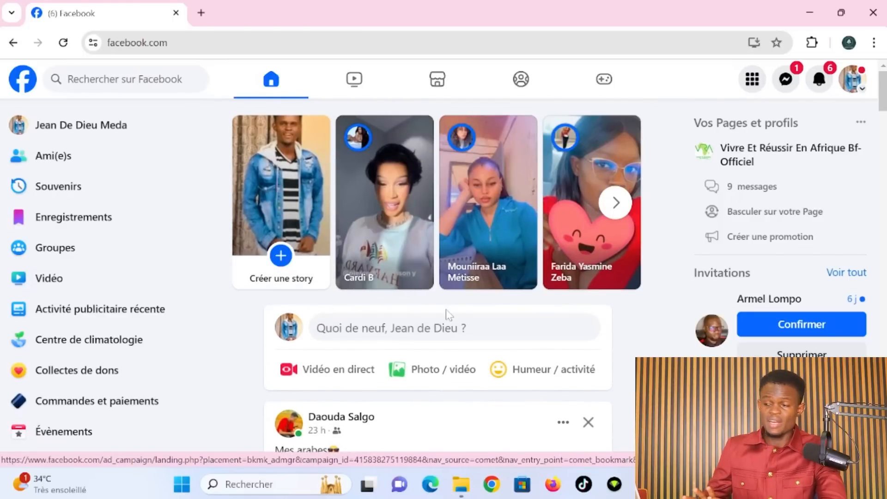
scroll(445, 309, down, 12)
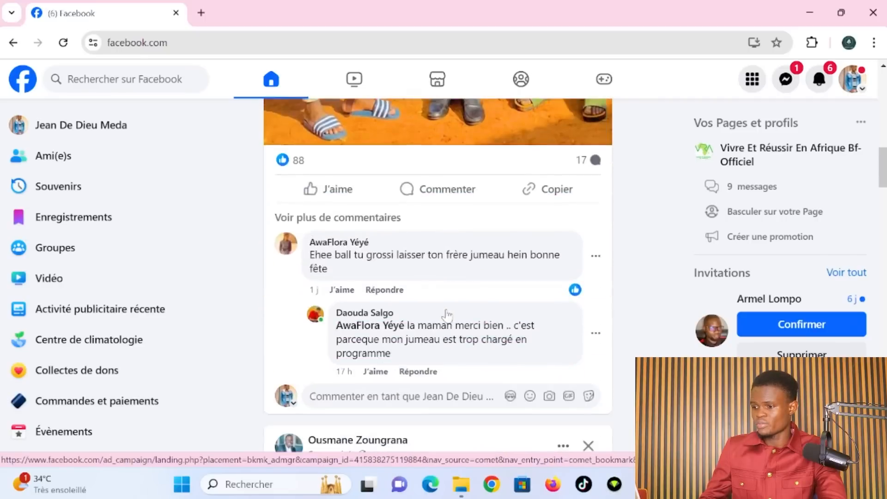
scroll(447, 315, down, 15)
scroll(447, 316, down, 6)
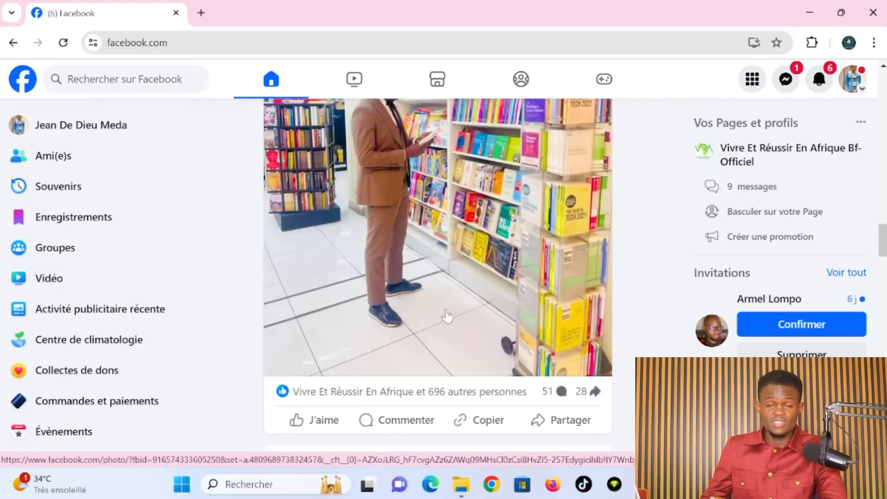
scroll(446, 316, down, 15)
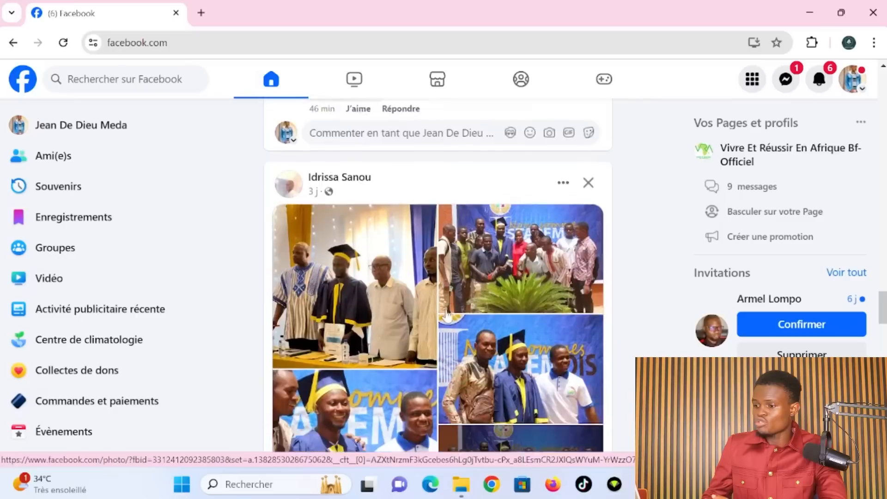
scroll(447, 316, down, 15)
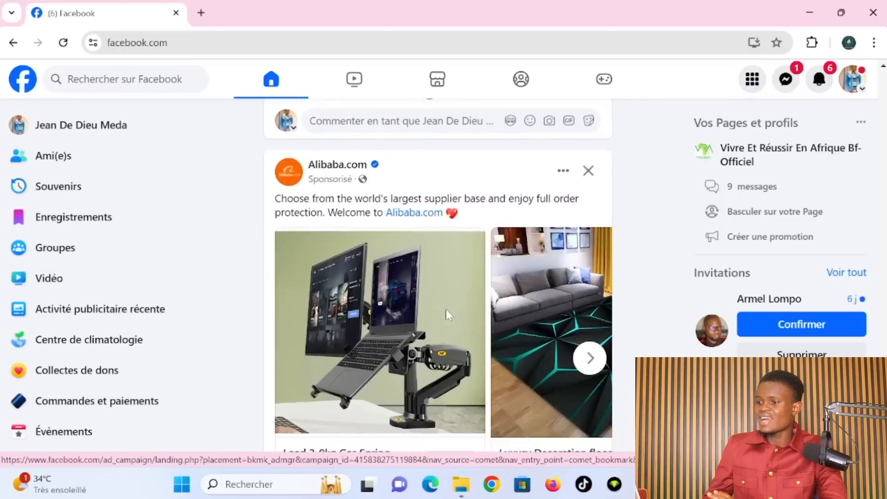
scroll(447, 316, down, 15)
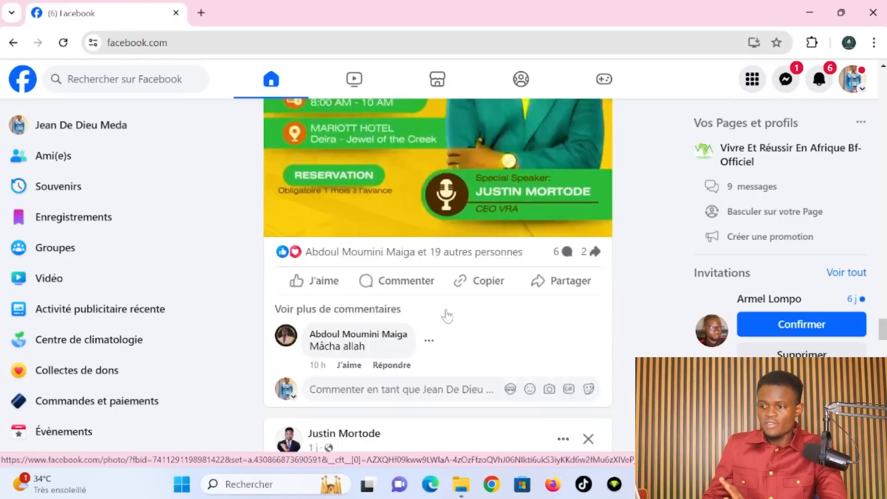
scroll(446, 316, up, 15)
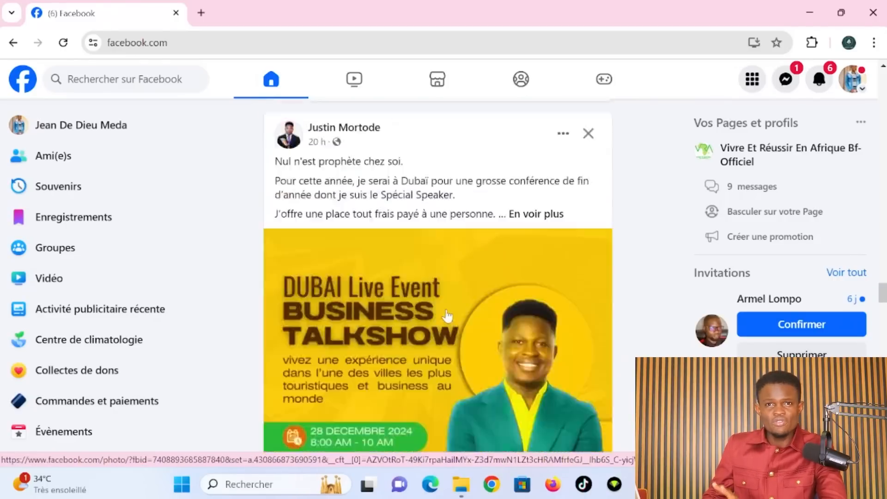
scroll(446, 316, up, 1)
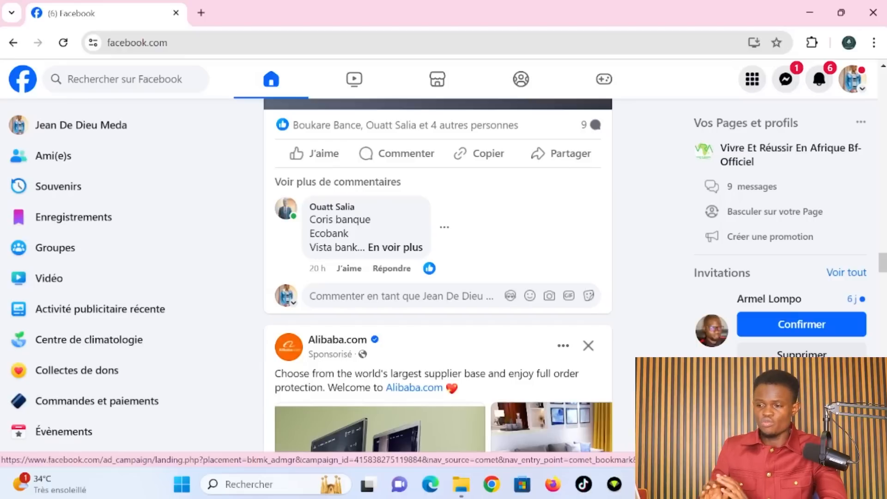
scroll(94, 319, down, 5)
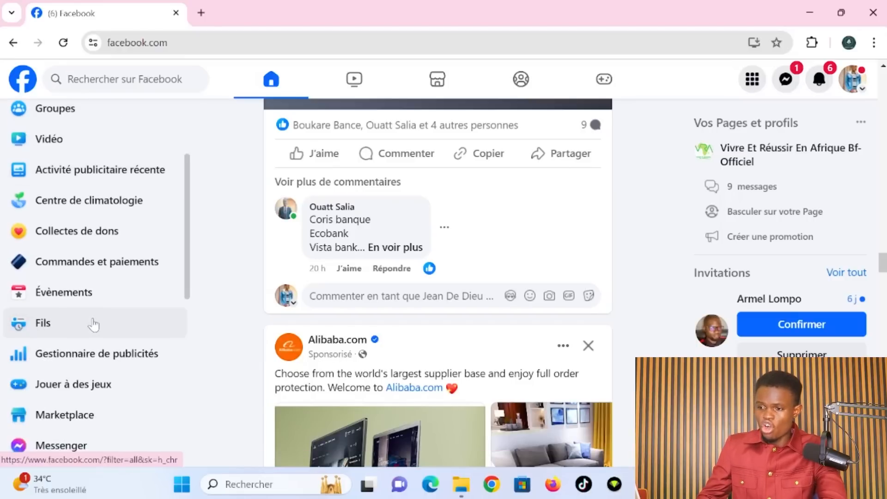
scroll(93, 325, down, 1)
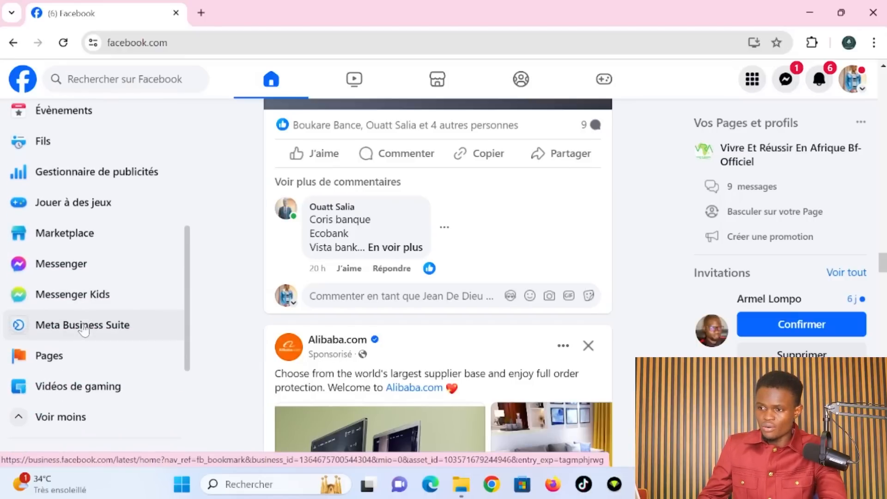
click(64, 368)
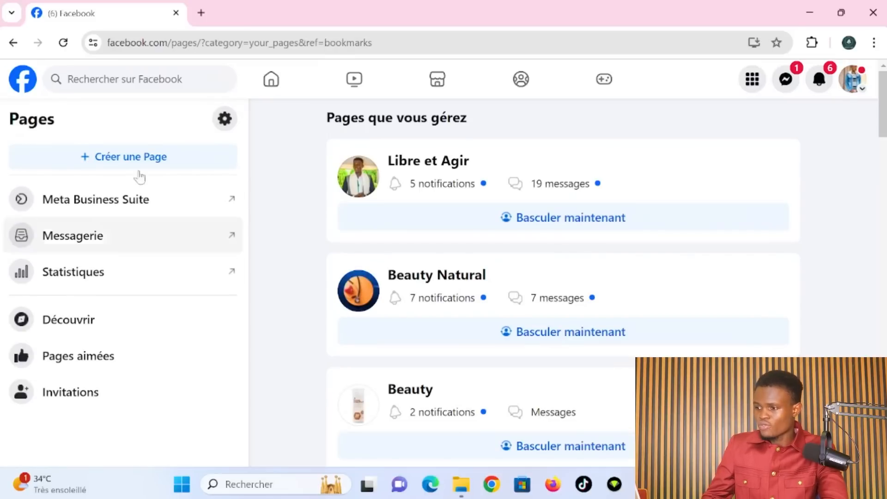
- Go back to the Facebook home feed
scroll(460, 289, down, 12)
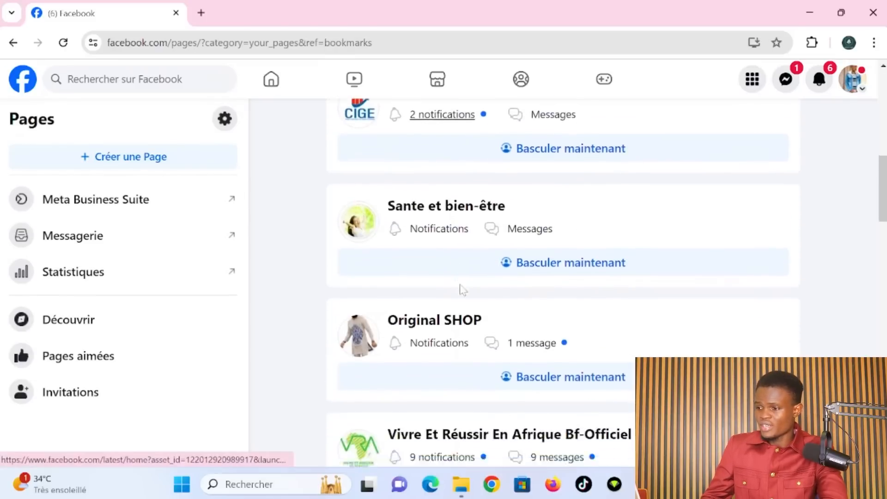
scroll(460, 289, up, 8)
scroll(460, 288, up, 5)
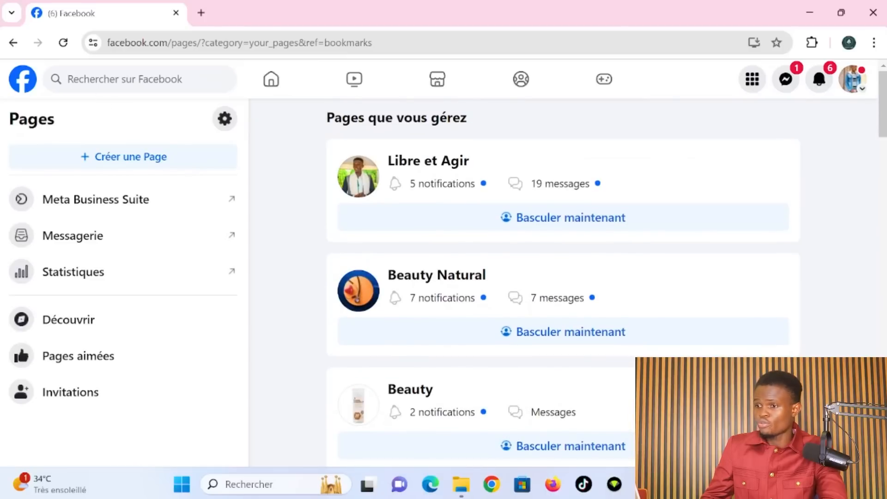
click(22, 88)
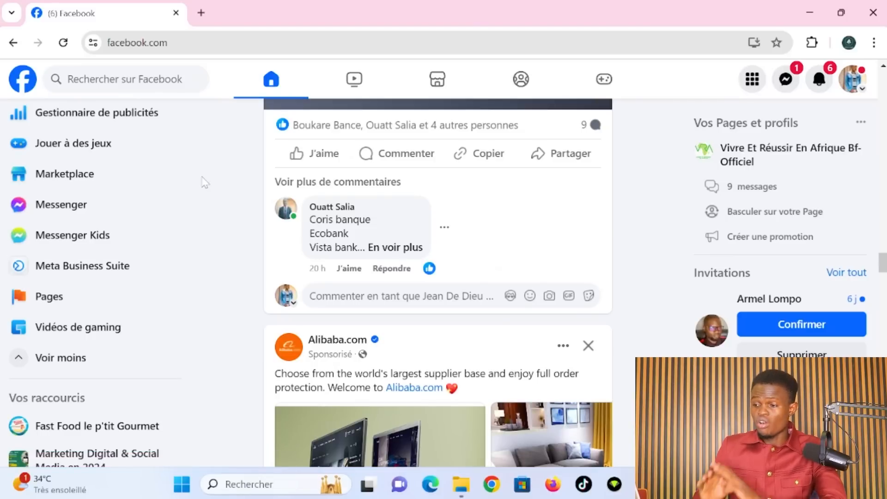
scroll(76, 203, up, 4)
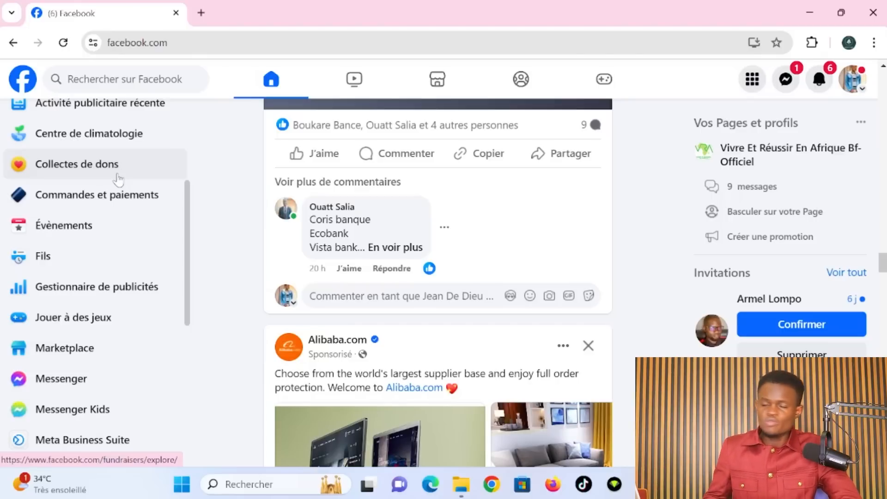
- Open Gestionnaire de publicités in a new tab, showing the Campagnes list
scroll(106, 323, up, 3)
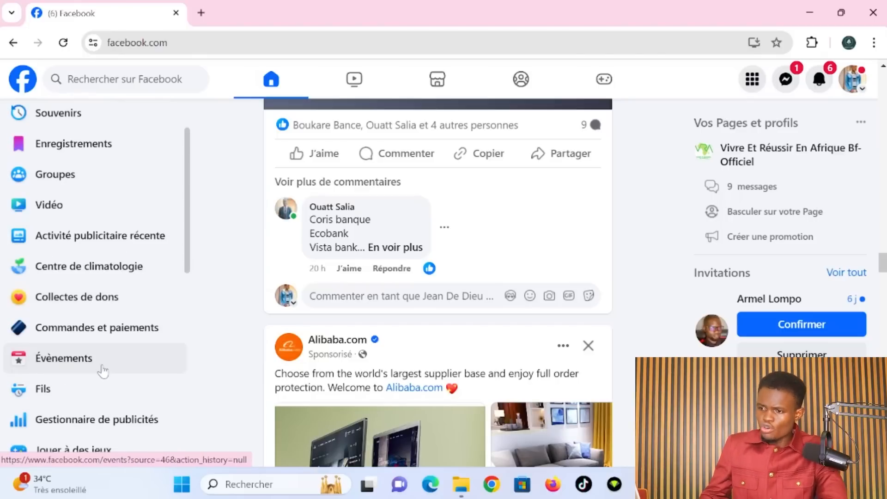
scroll(102, 370, down, 7)
scroll(103, 369, up, 4)
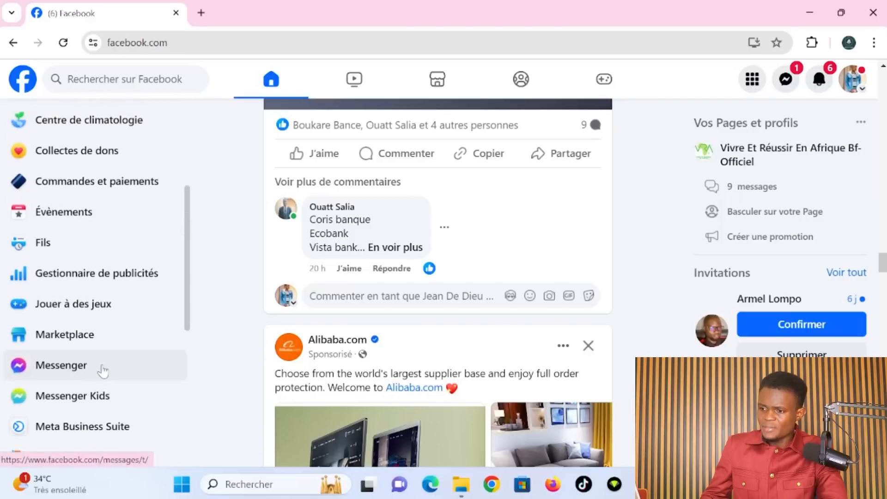
scroll(103, 370, up, 2)
scroll(104, 369, up, 3)
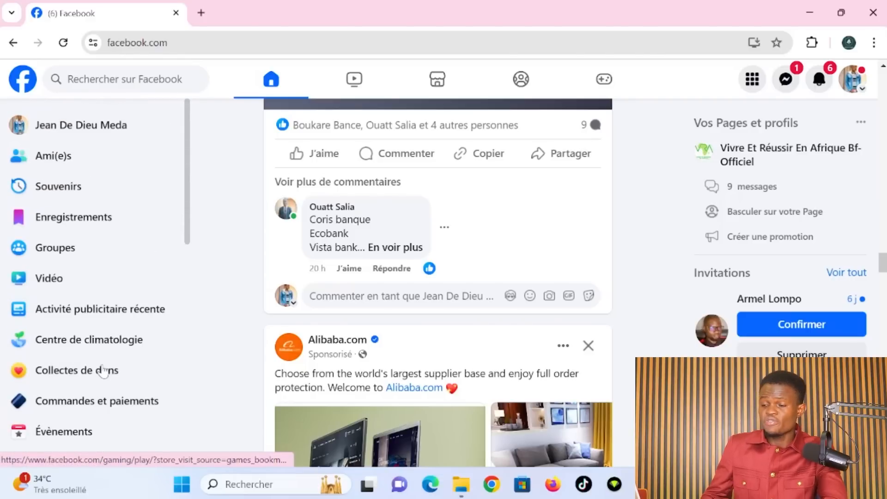
scroll(103, 370, down, 4)
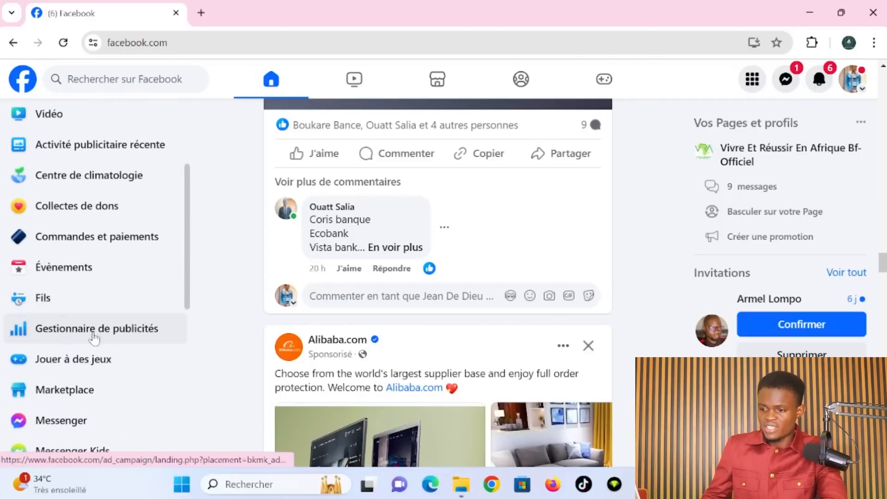
scroll(117, 355, down, 6)
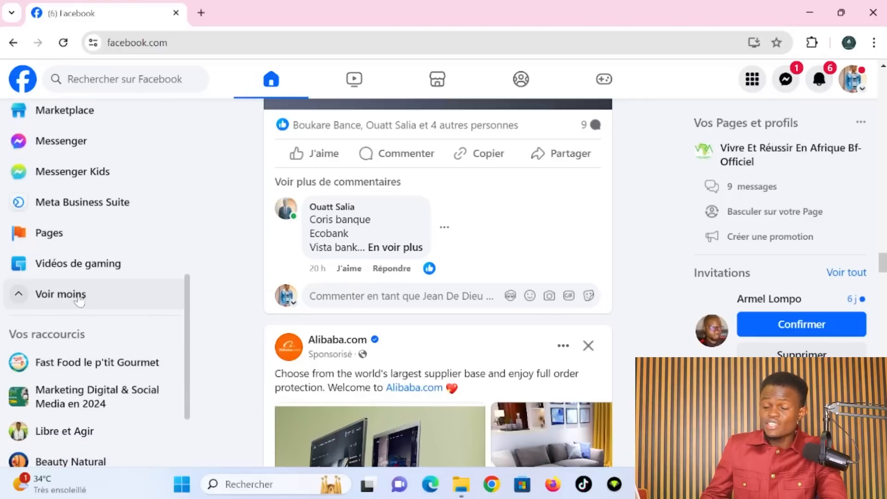
scroll(78, 291, up, 4)
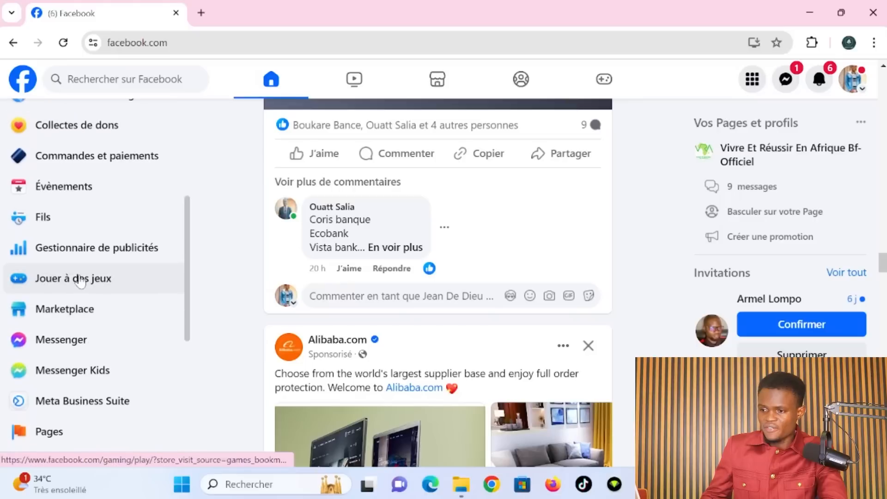
right_click(89, 258)
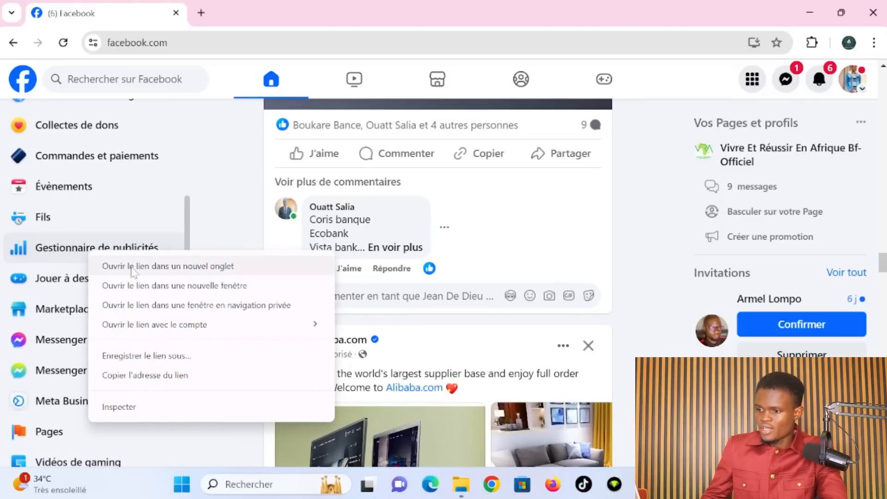
click(131, 264)
click(245, 13)
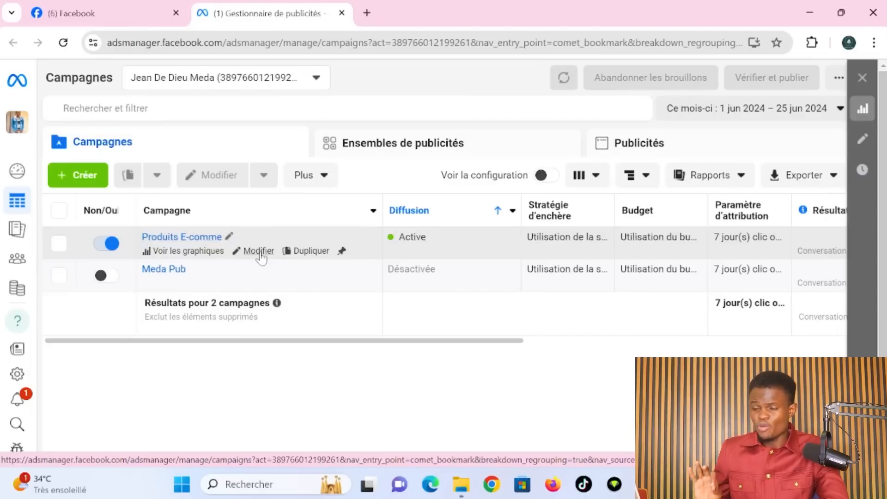
mouse_move(28, 231)
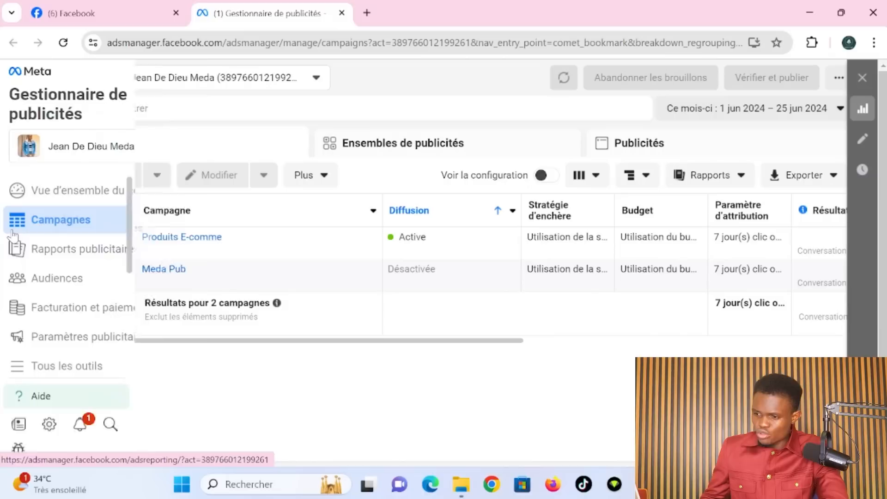
- Open Facturation et paiements and scroll to the $35,76 balance and default Visa card
click(131, 311)
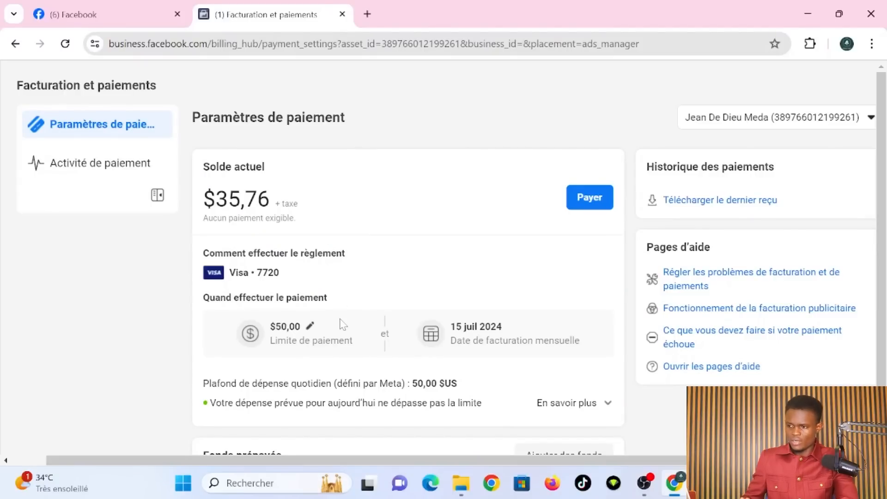
scroll(343, 324, down, 2)
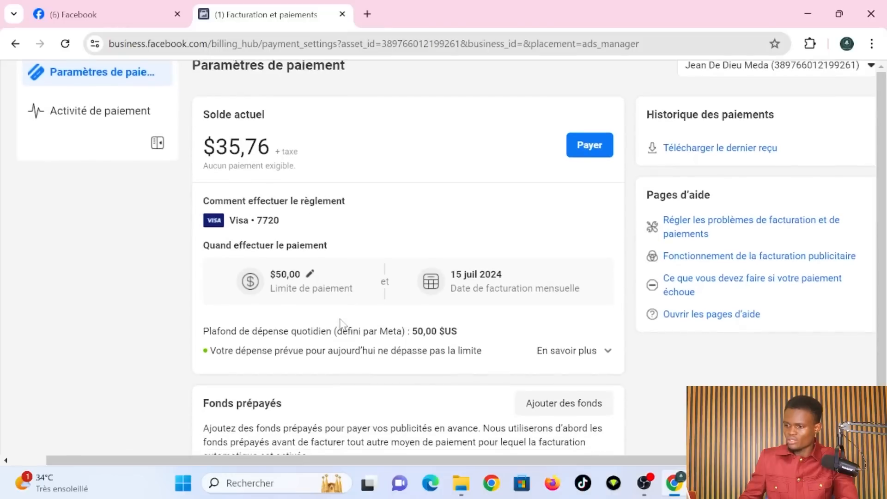
scroll(343, 325, down, 4)
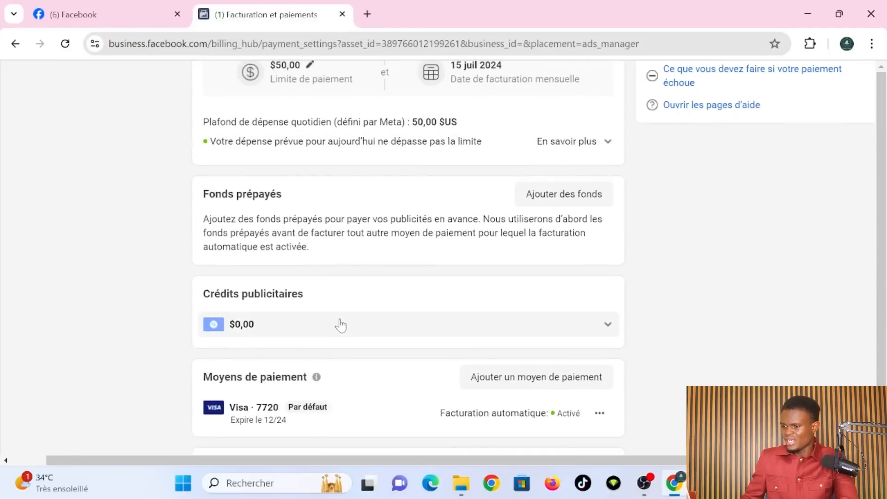
scroll(340, 325, down, 3)
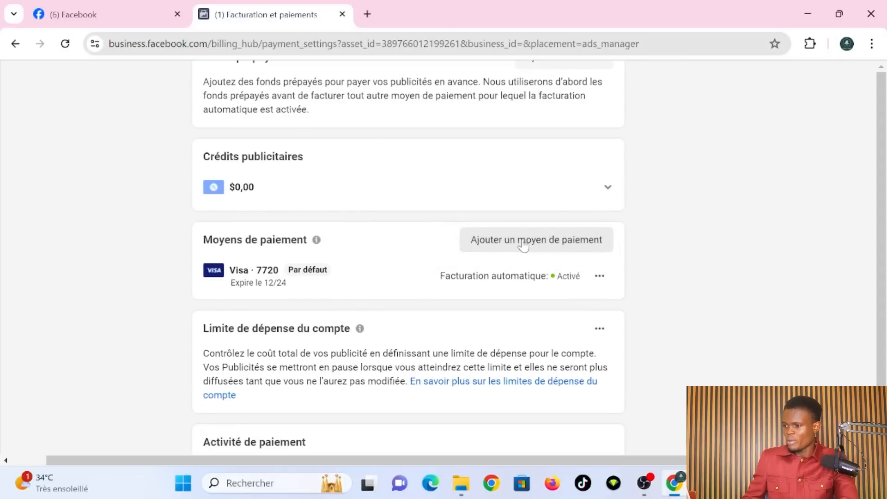
- Add a debit or credit card as the payment method and enter the cardholder's name
click(524, 245)
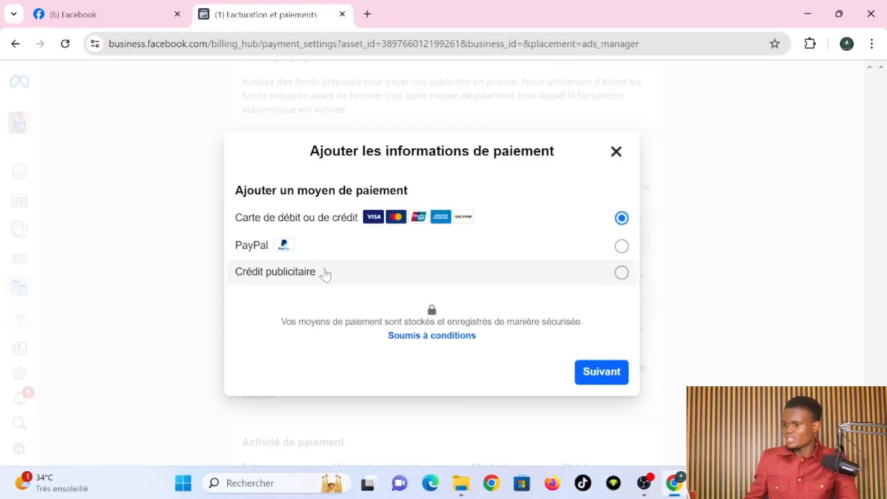
click(607, 382)
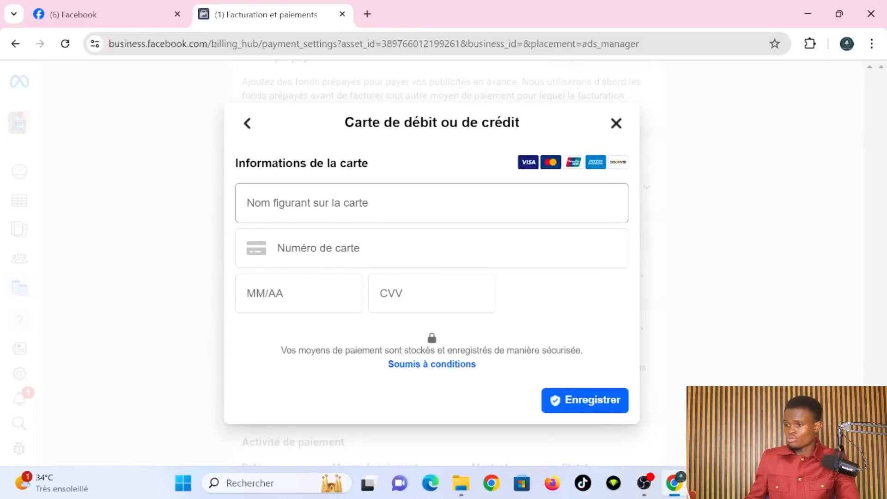
click(432, 202)
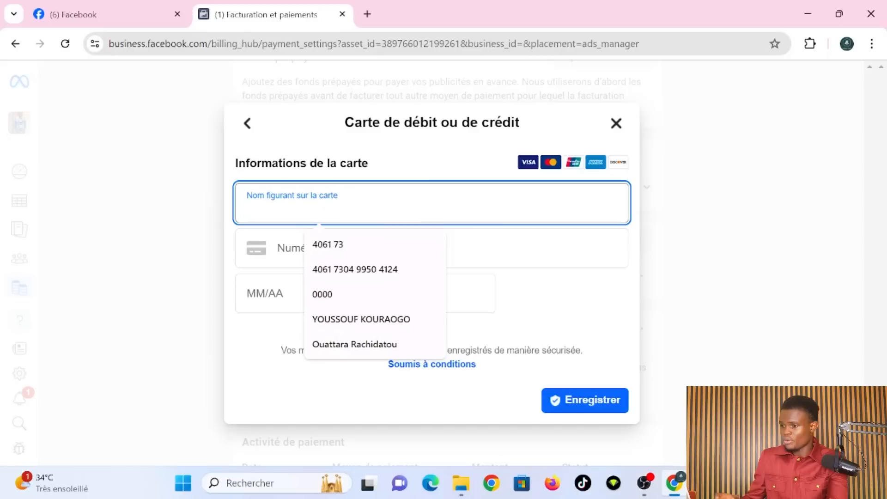
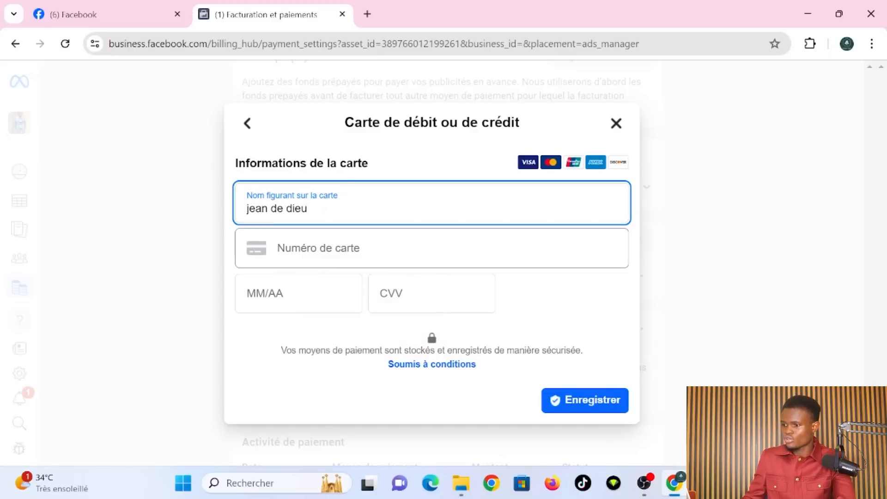
click(360, 247)
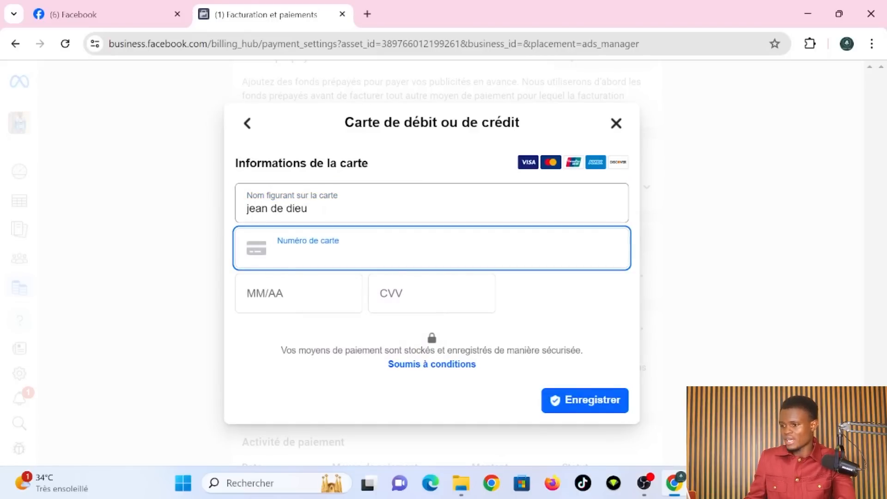
click(360, 203)
key(BackSpace)
key(BackSpace)
key(BackSpace)
key(BackSpace)
key(BackSpace)
key(BackSpace)
key(BackSpace)
key(BackSpace)
key(BackSpace)
key(BackSpace)
key(BackSpace)
key(BackSpace)
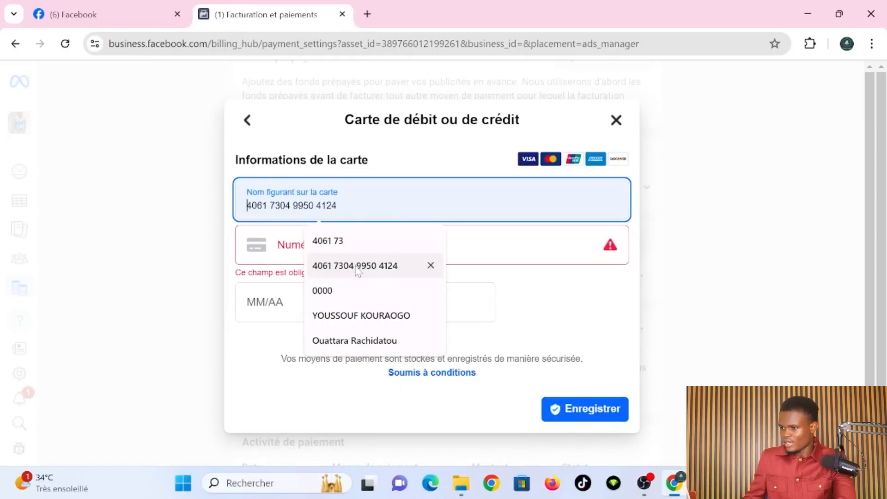
click(356, 267)
key(ctrl+a)
key(ctrl+c)
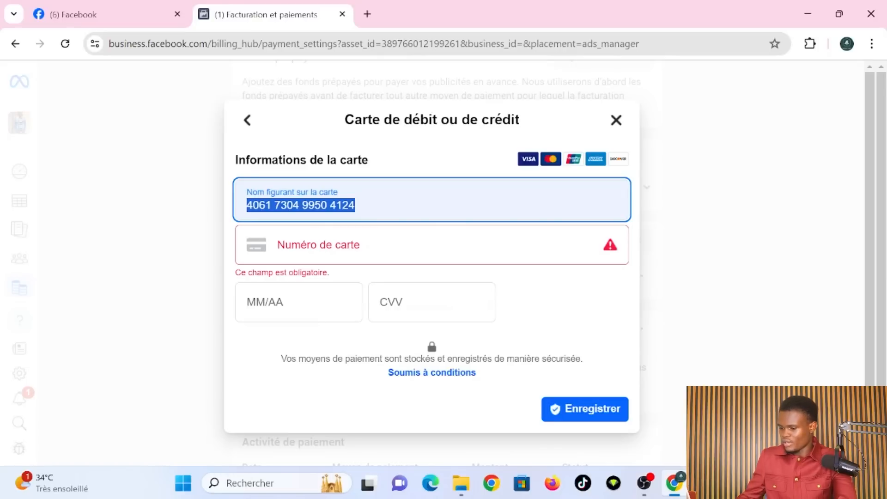
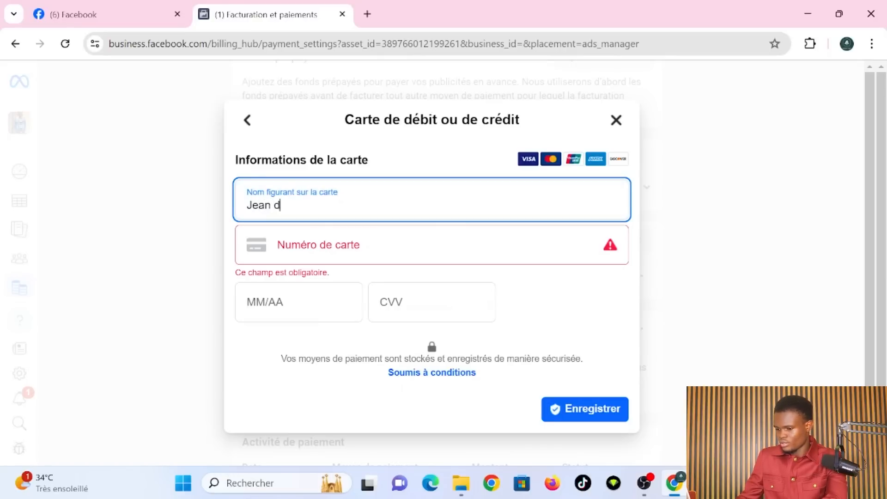
- Paste the card number, then enter and correct the expiry date and the security code
click(278, 251)
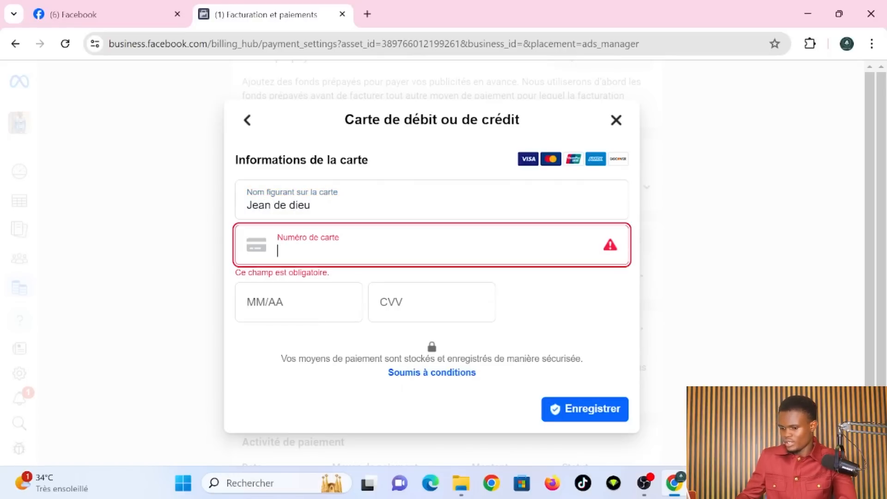
key(ctrl+v)
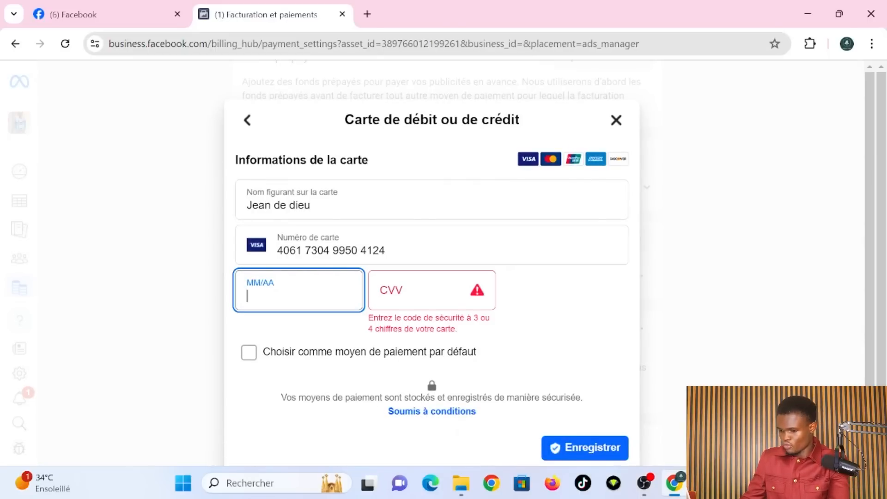
text(12/03)
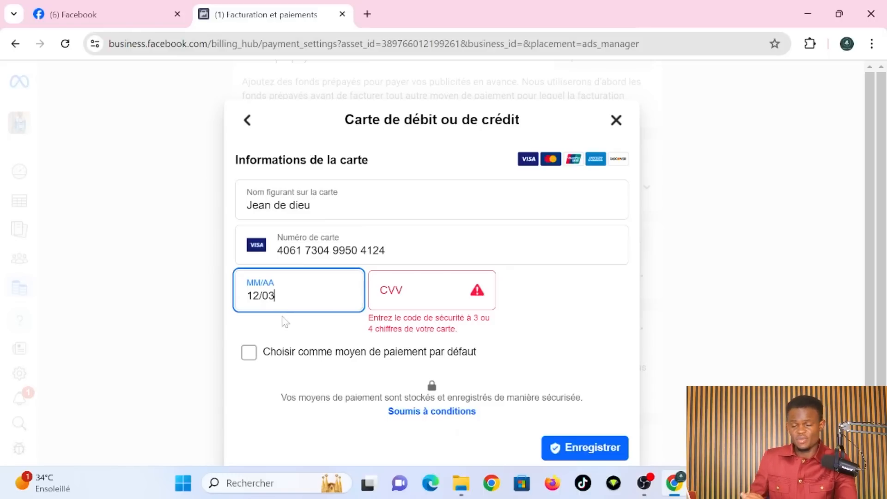
key(Tab)
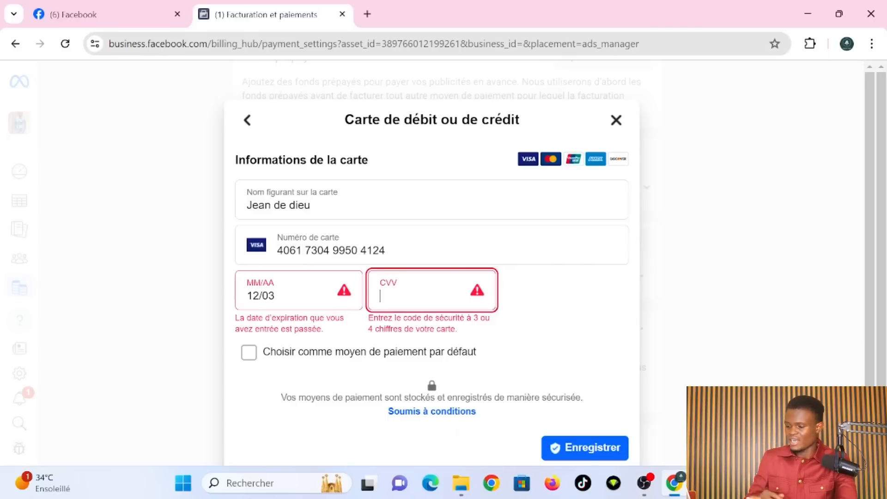
text(1)
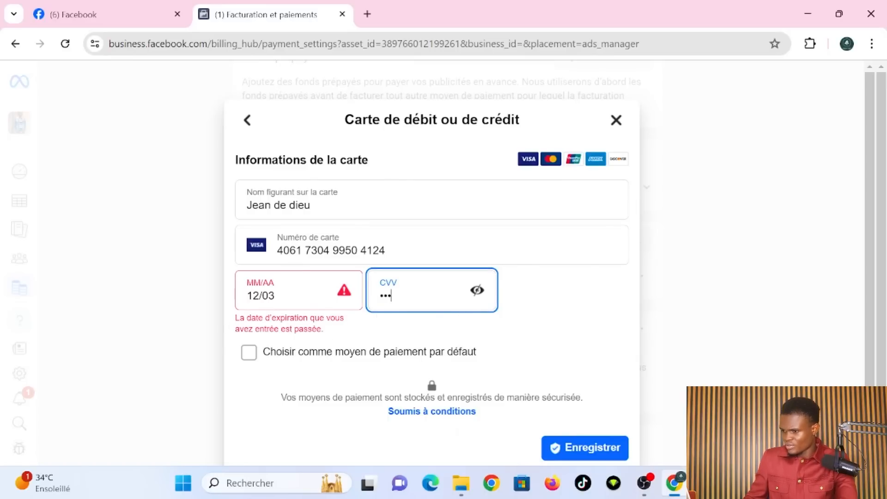
click(285, 295)
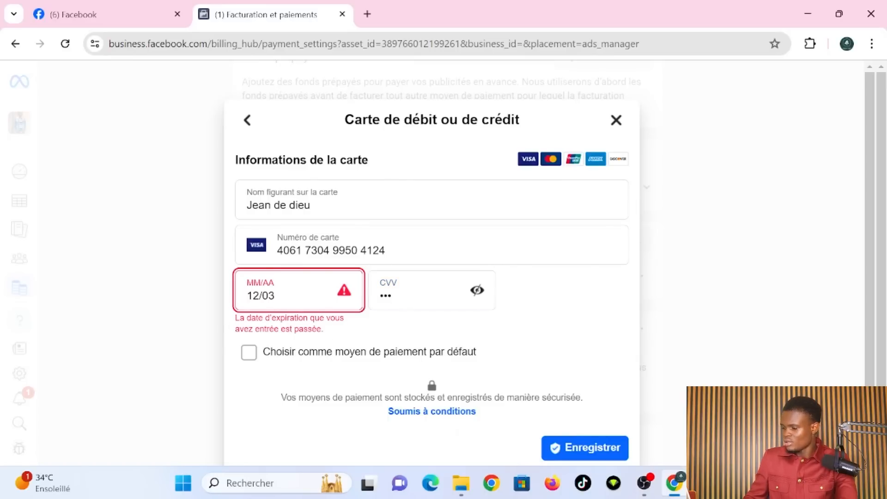
key(BackSpace)
key(BackSpace)
key(BackSpace)
key(BackSpace)
key(BackSpace)
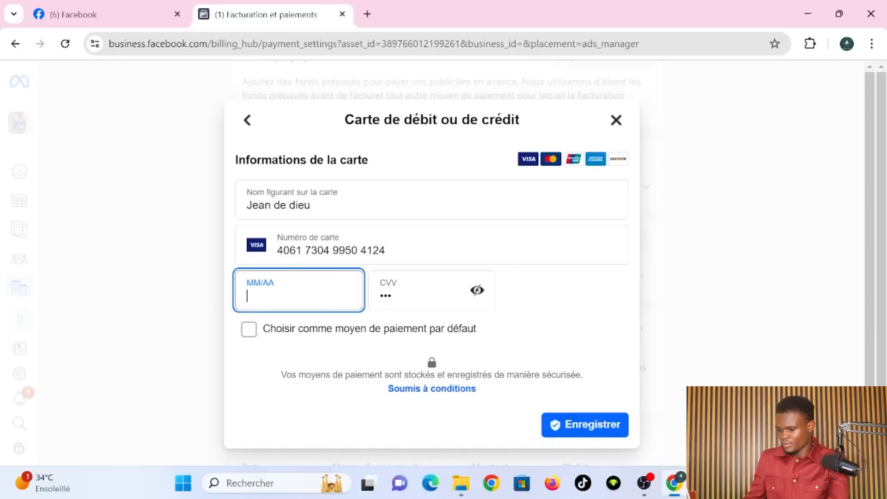
text(03/12)
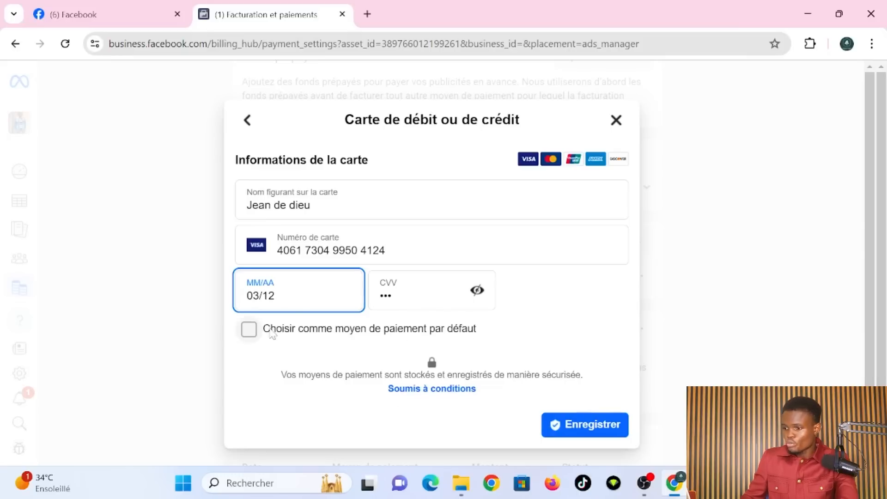
click(249, 329)
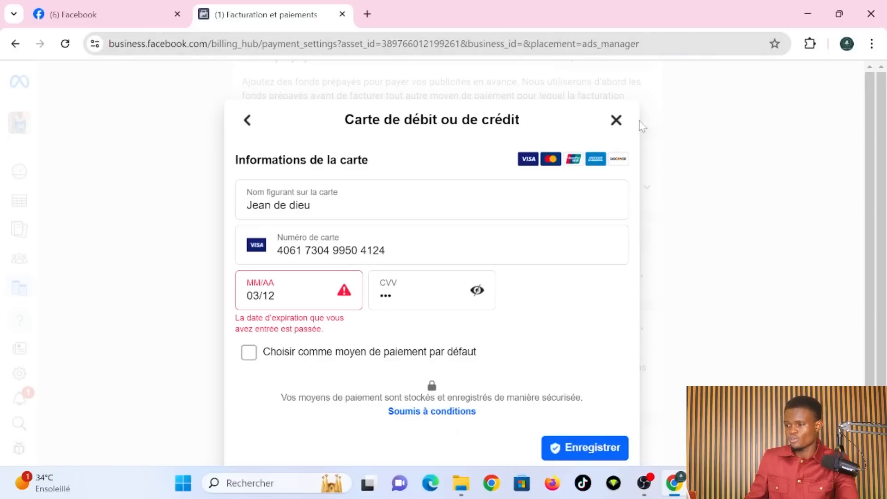
- Discard the unsaved card form and check the existing Visa card's ending digits
click(617, 121)
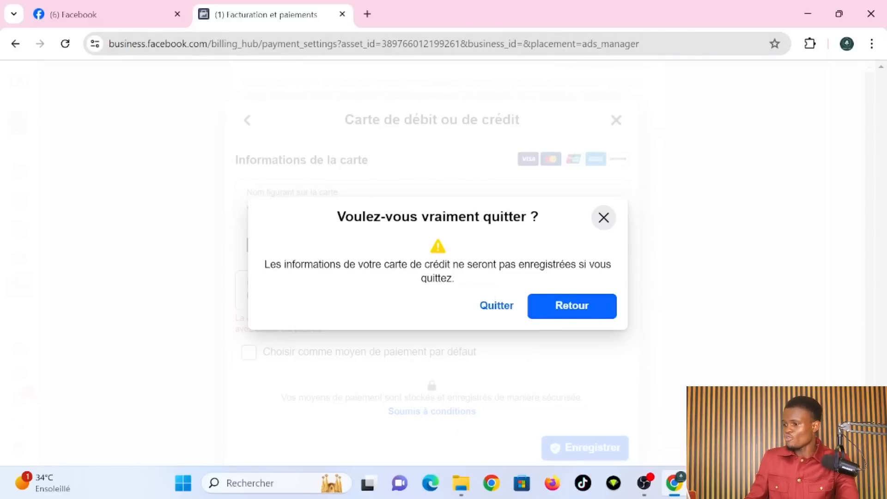
click(498, 306)
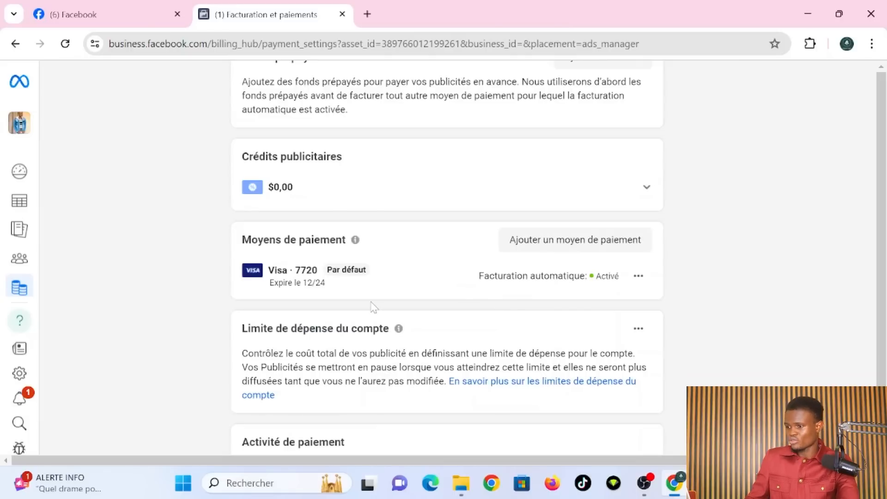
scroll(372, 307, up, 1)
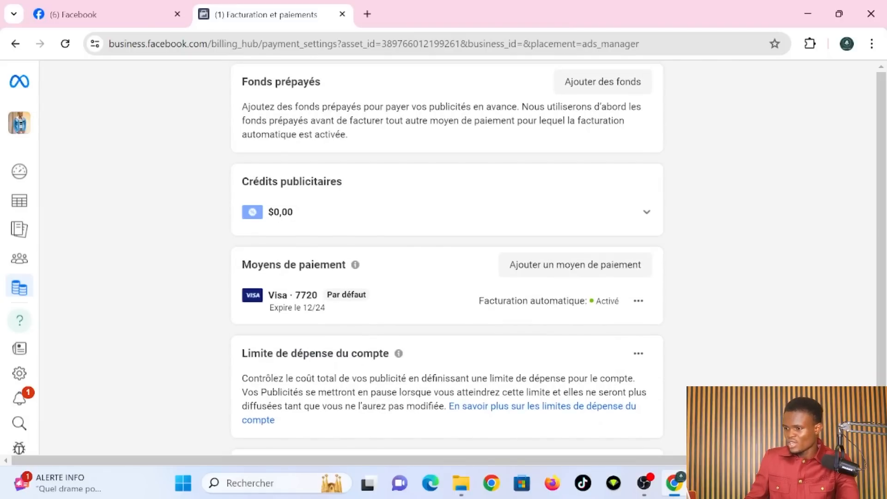
drag(294, 296, 323, 299)
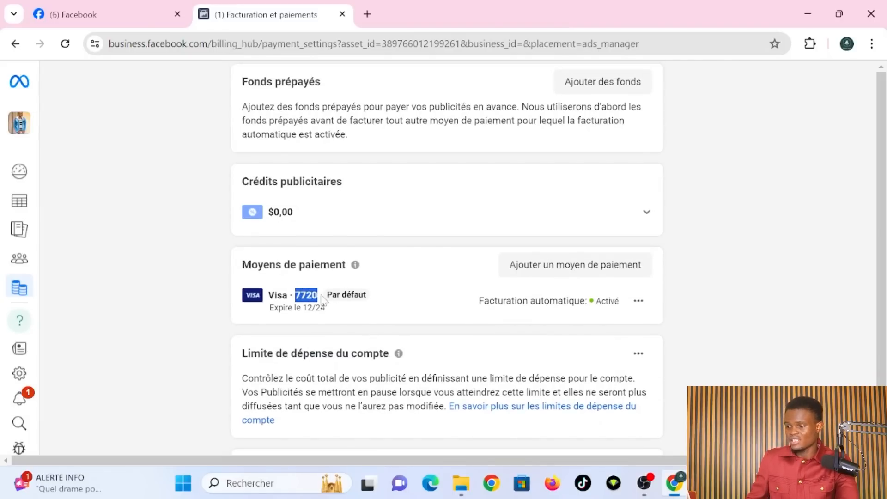
scroll(363, 284, up, 8)
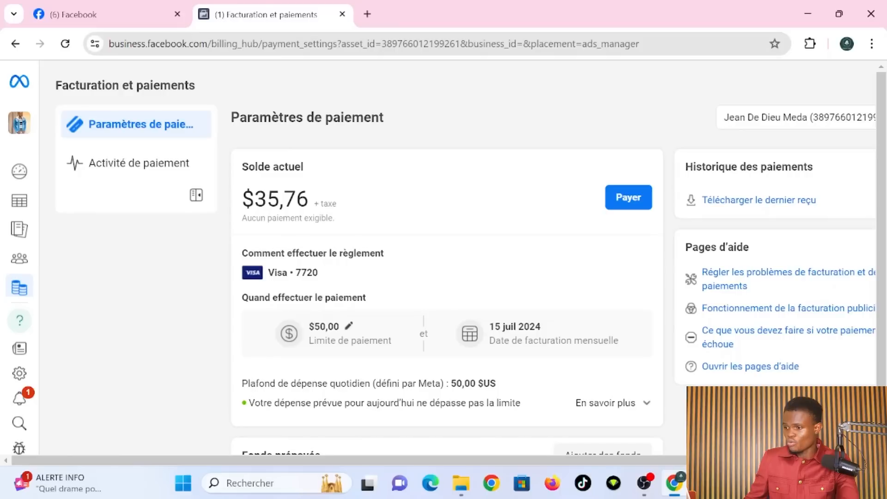
- Check the current balance, then return to the Campagnes list
drag(345, 206, 254, 200)
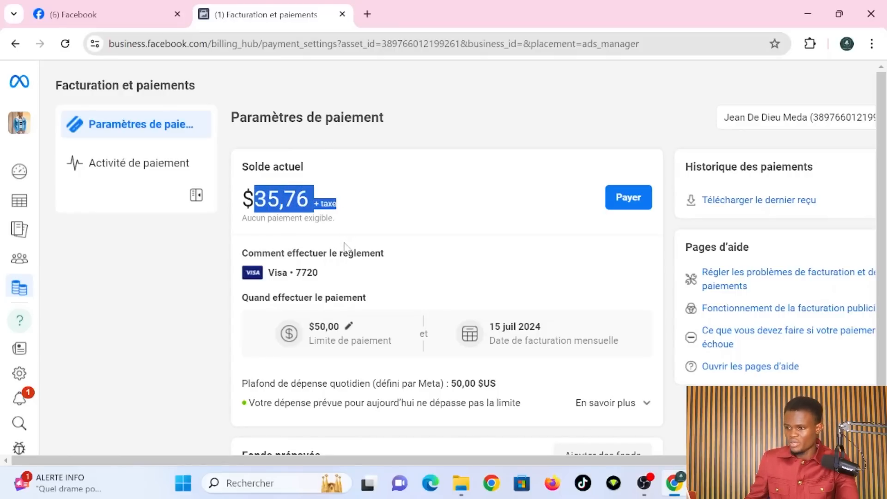
click(399, 220)
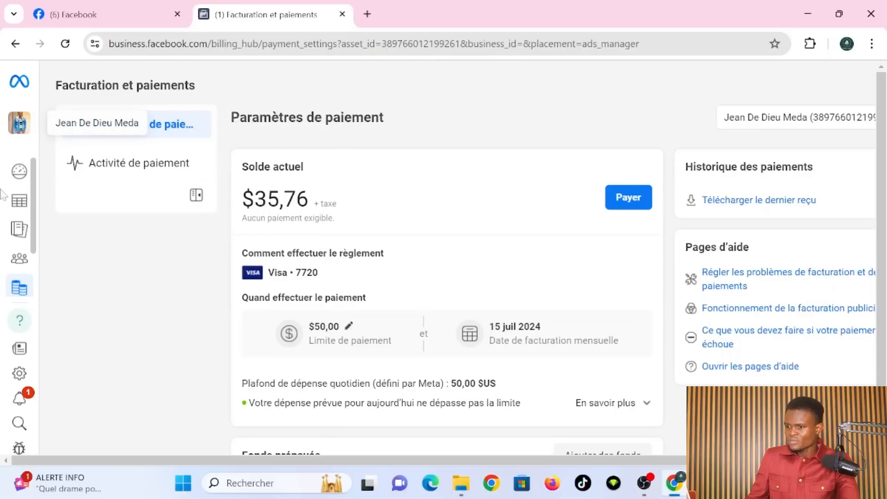
mouse_move(44, 212)
click(71, 224)
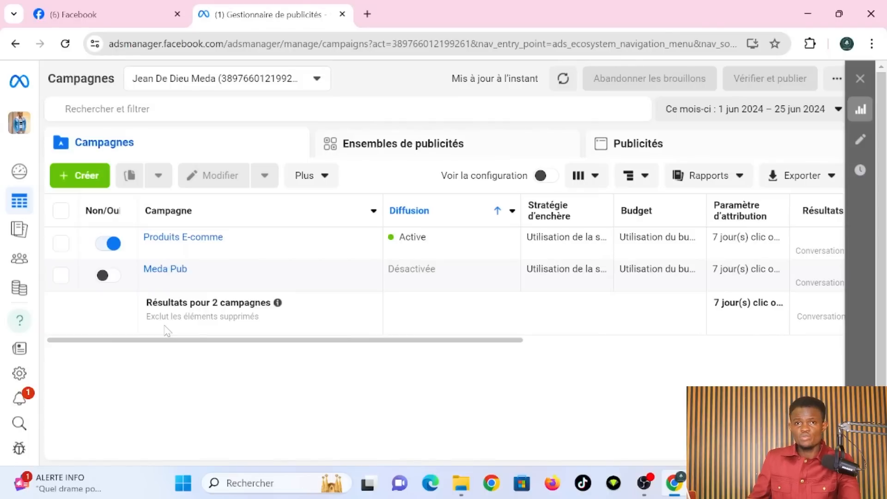
- Start a new campaign and select Ventes as its objective
click(87, 177)
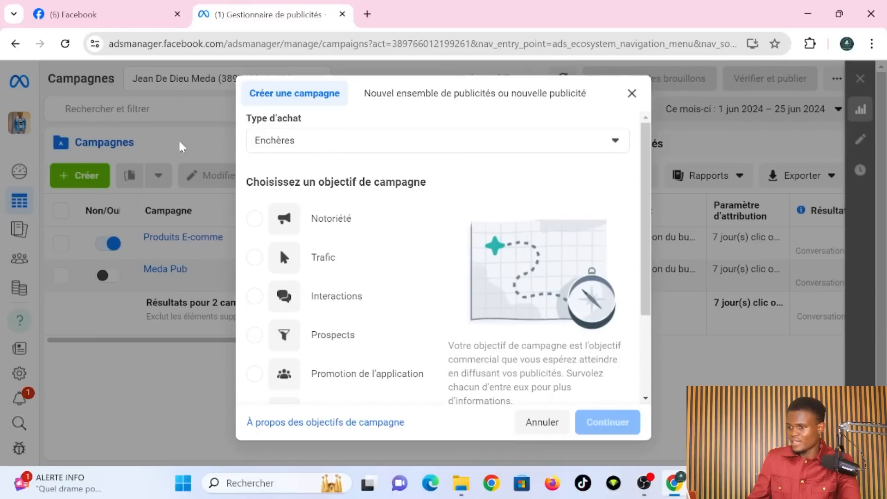
scroll(394, 327, down, 3)
scroll(348, 225, up, 3)
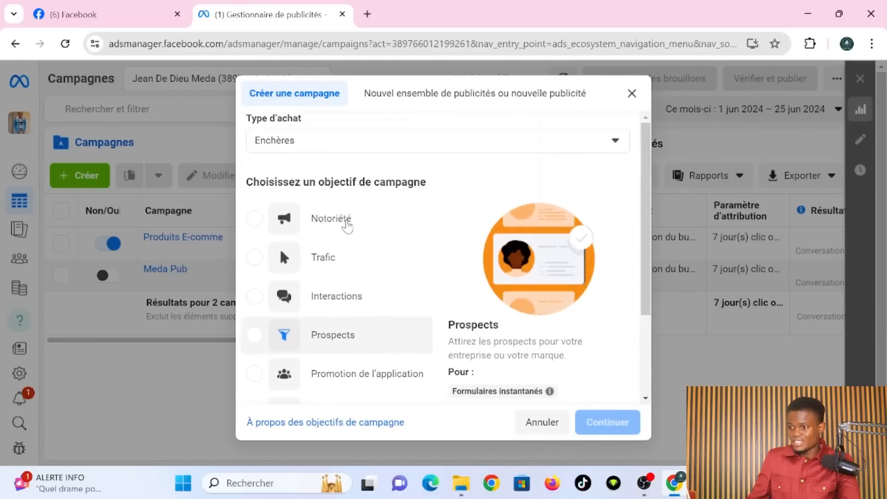
scroll(348, 225, down, 3)
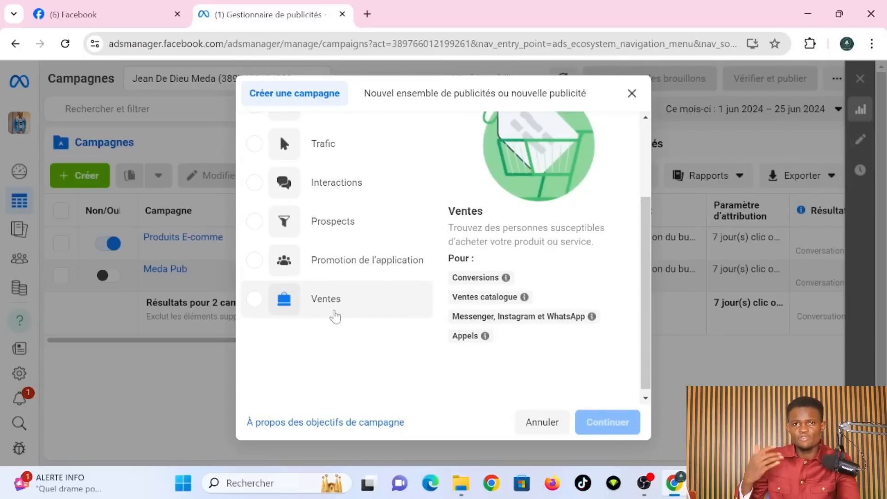
scroll(324, 222, up, 2)
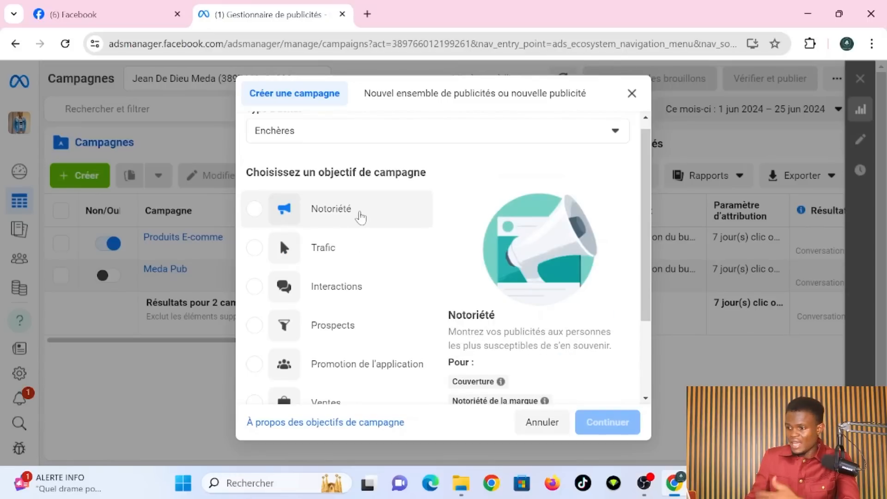
scroll(375, 268, down, 3)
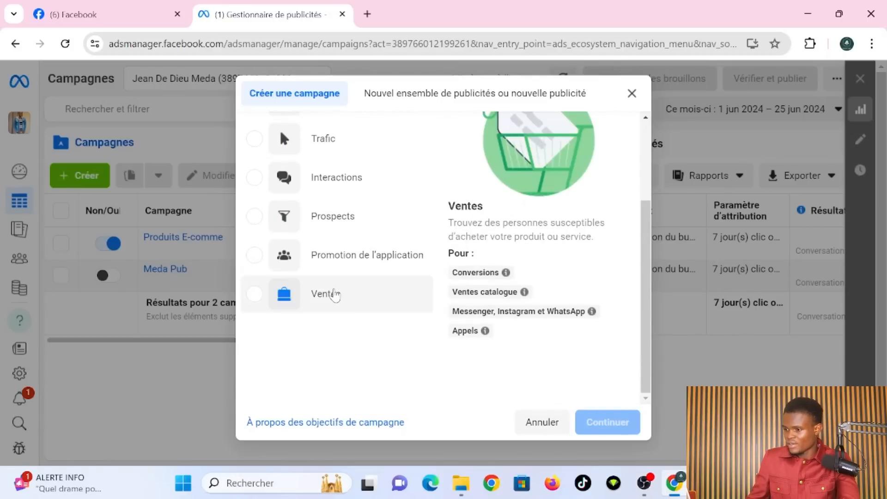
click(334, 295)
- Continue with Ventes, choose the manual sales campaign setup, and edit the campaign name
click(609, 421)
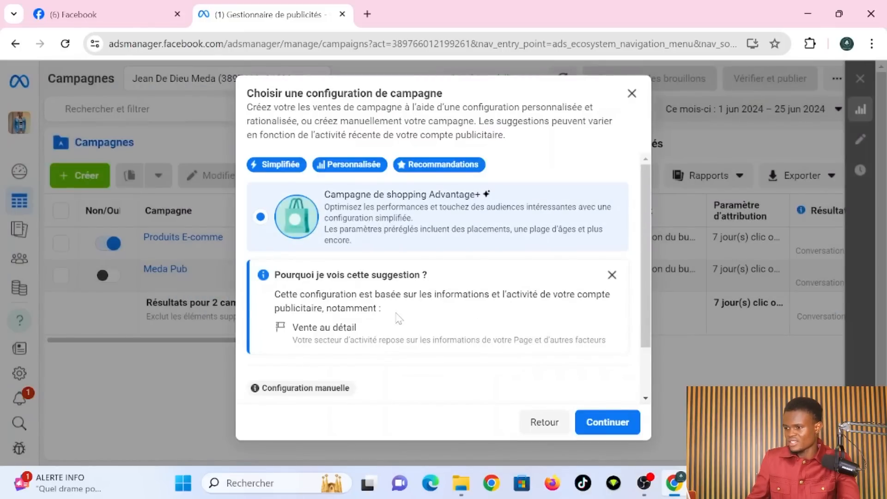
scroll(398, 317, down, 2)
scroll(397, 318, up, 2)
scroll(397, 318, down, 2)
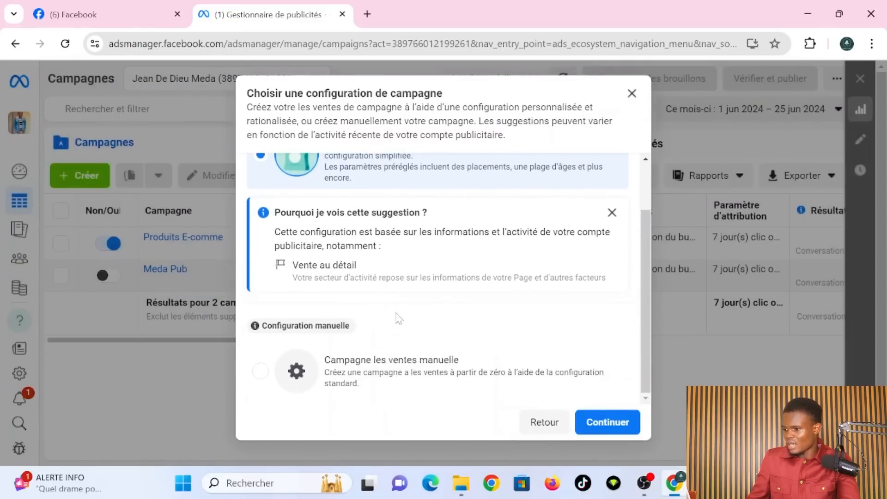
click(369, 364)
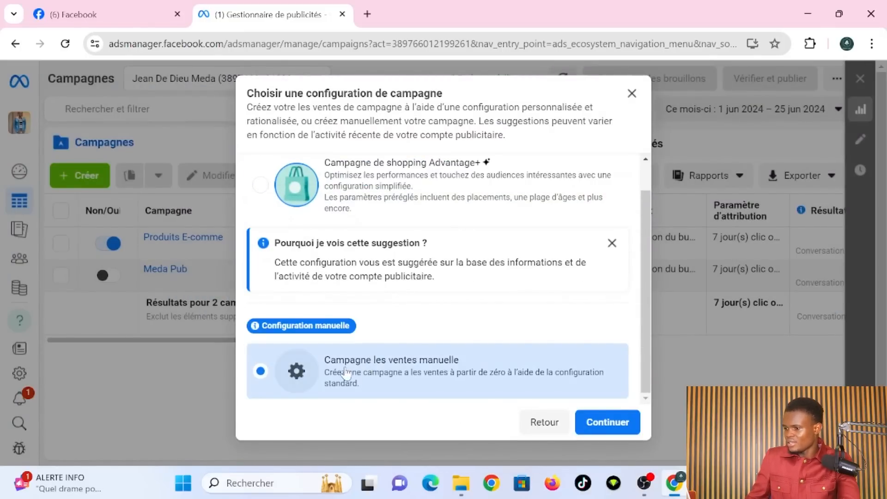
click(601, 424)
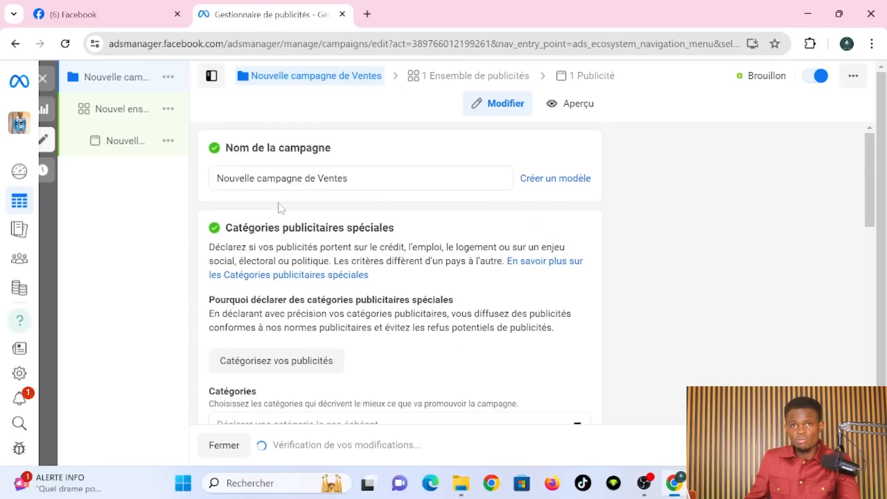
click(355, 178)
- Replace 'Nouvelle campagne de Ventes' with the name 'Campagne chaussures'
drag(350, 178, 215, 180)
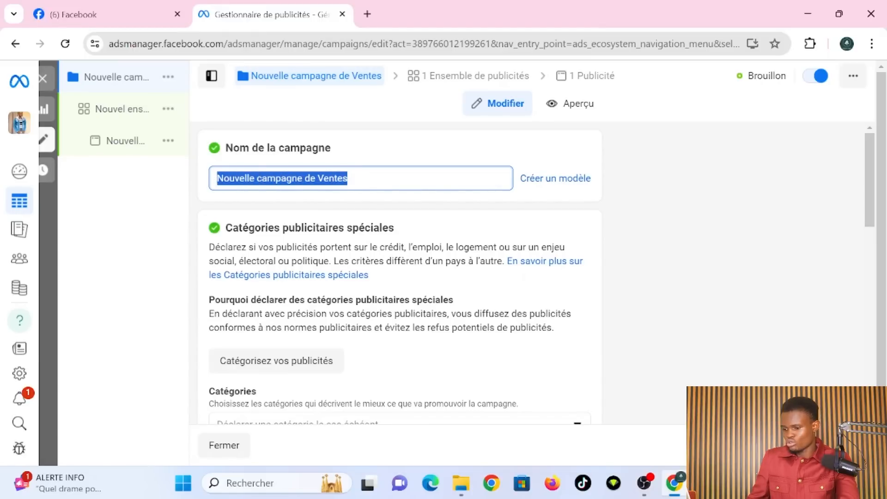
text(Cam)
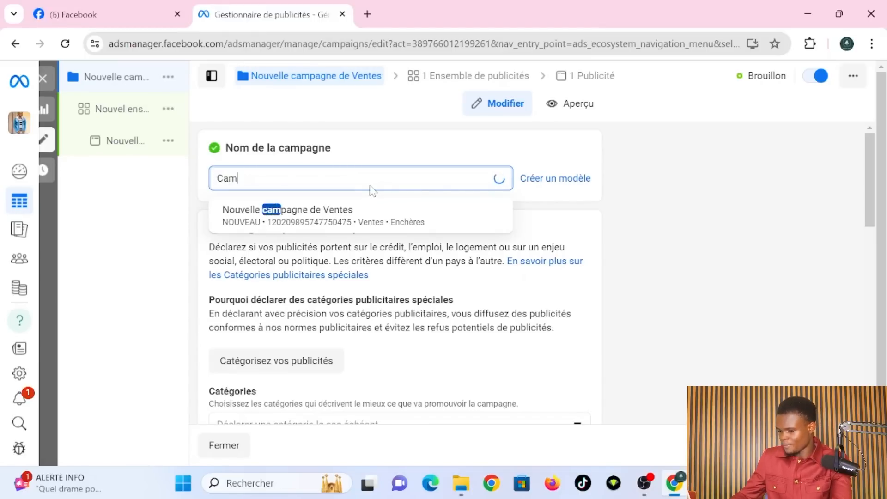
text(pagne )
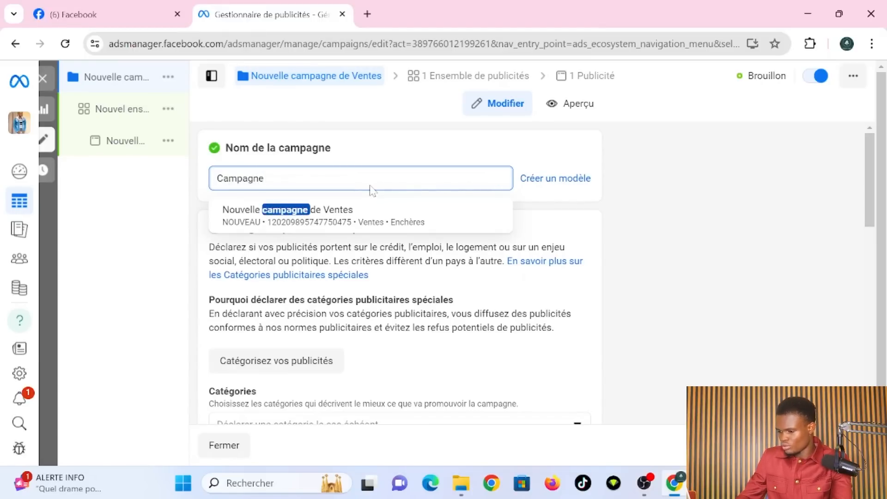
text(chaussures)
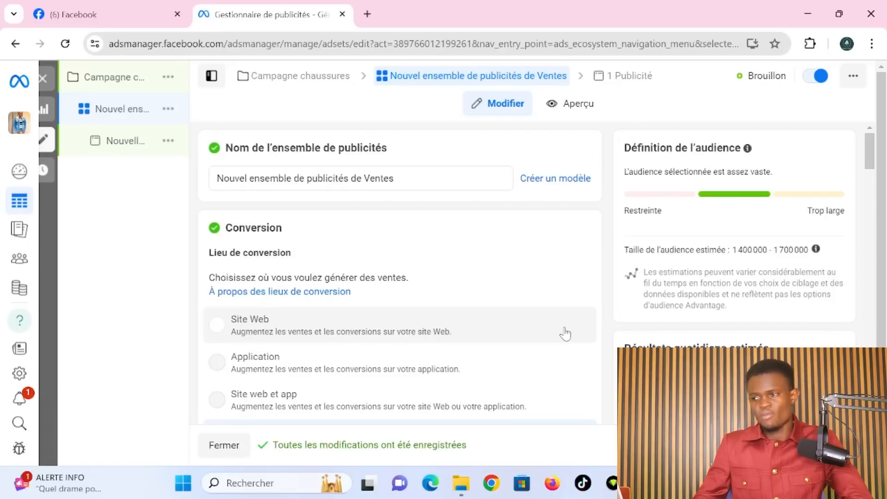
- Set Lieu de conversion to Applications de messagerie for the ad set
scroll(564, 333, down, 3)
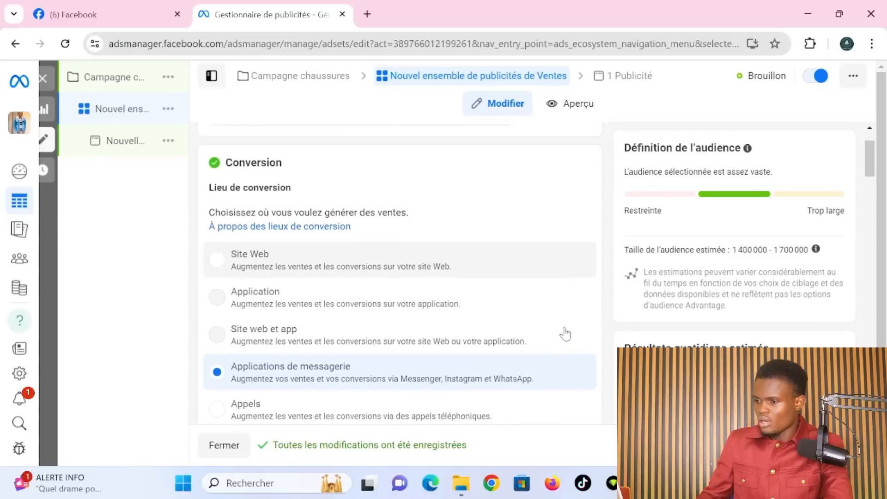
click(441, 305)
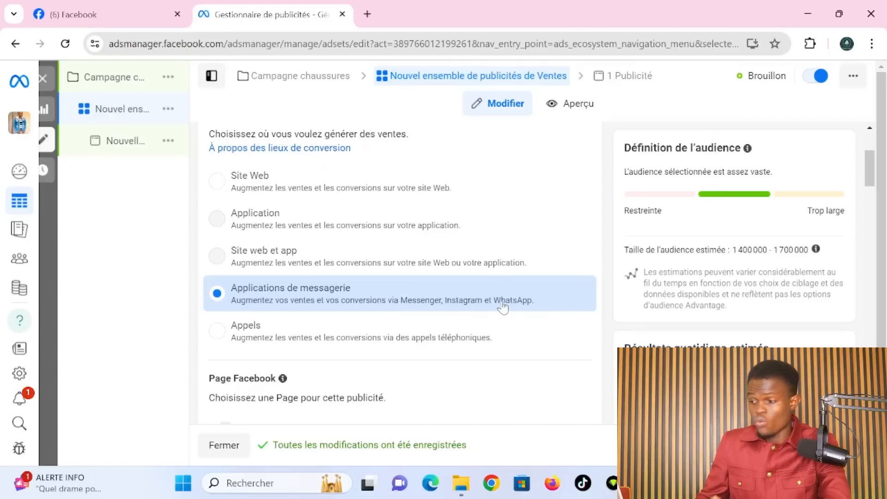
scroll(503, 306, down, 3)
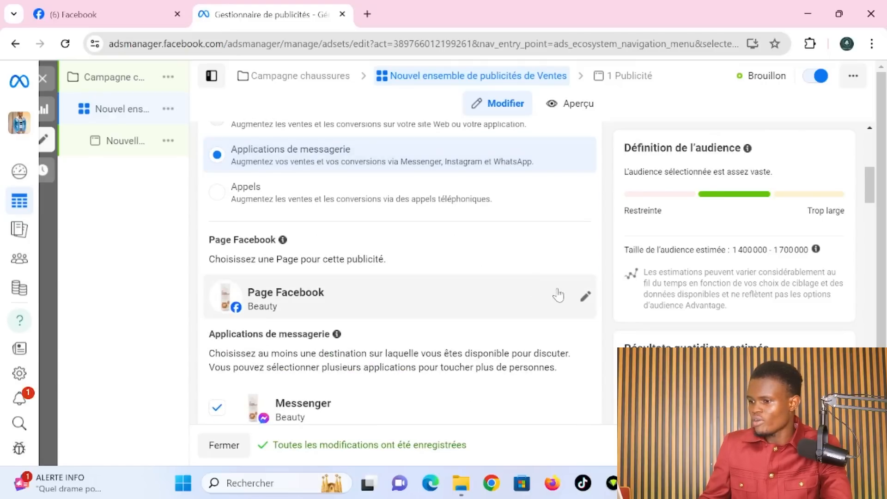
- Replace the Beauty Page with Libre et Agir as the ad set's Facebook Page
click(573, 295)
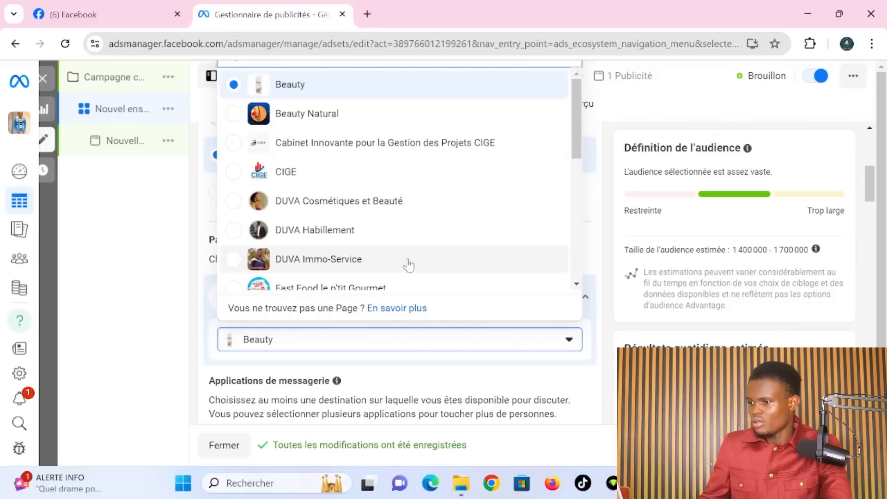
scroll(372, 239, down, 5)
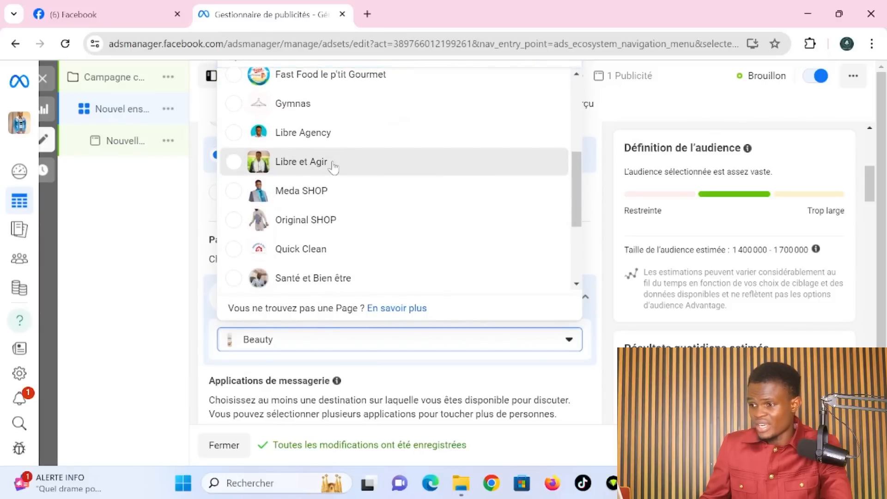
click(292, 171)
scroll(369, 357, down, 4)
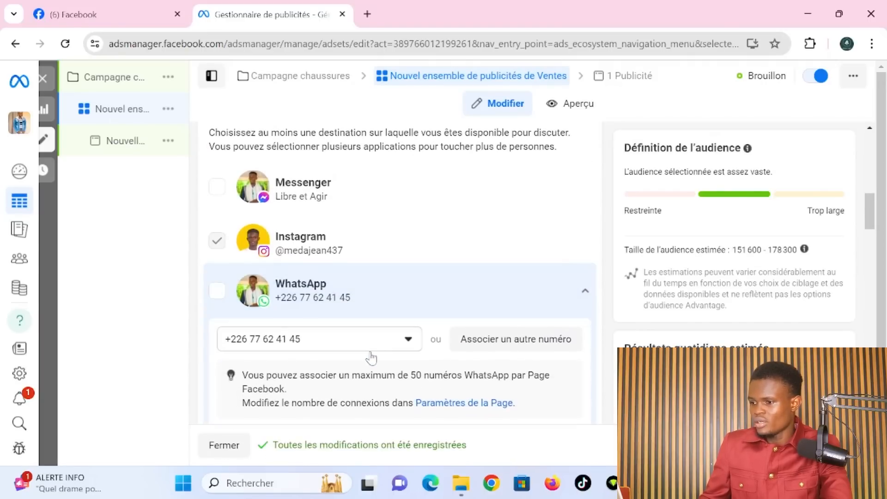
scroll(289, 216, up, 1)
scroll(294, 220, down, 1)
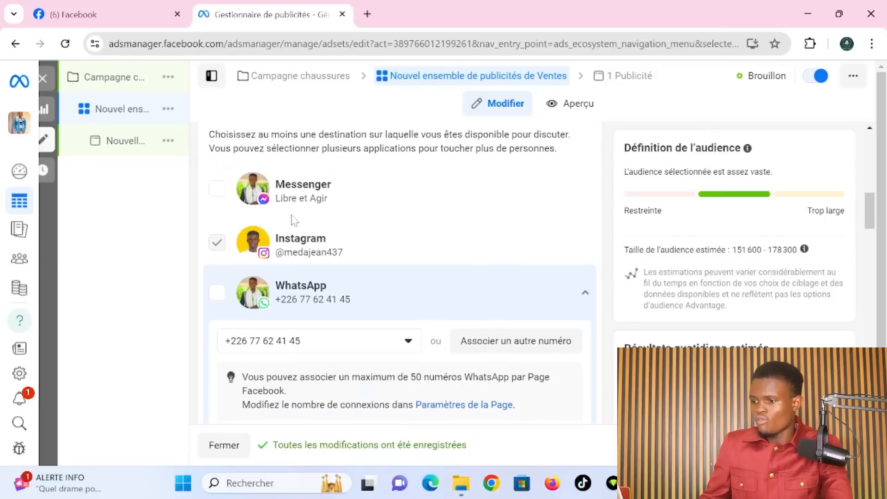
- Leave only WhatsApp ticked among messaging apps, giving a 1 400 000–1 700 000 audience
click(219, 292)
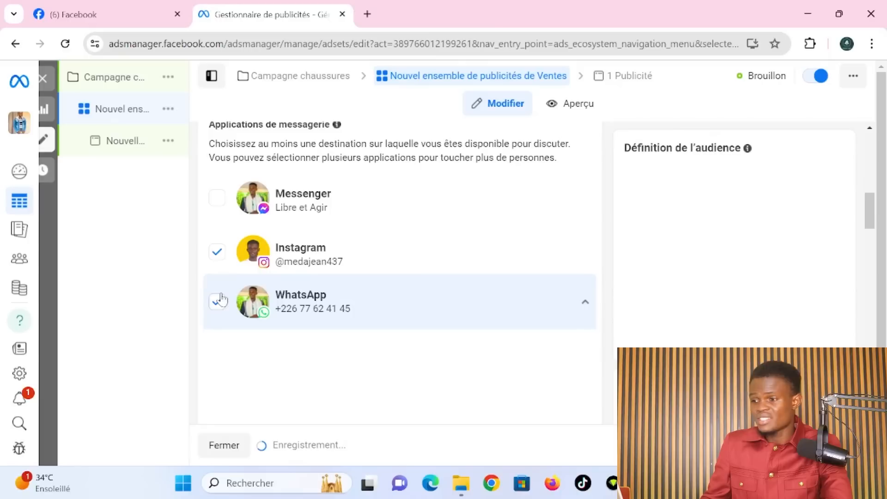
click(216, 254)
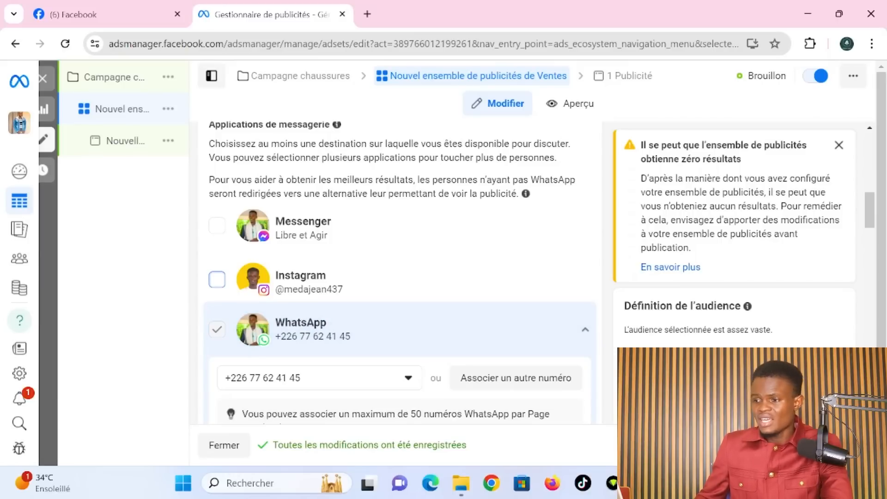
click(216, 227)
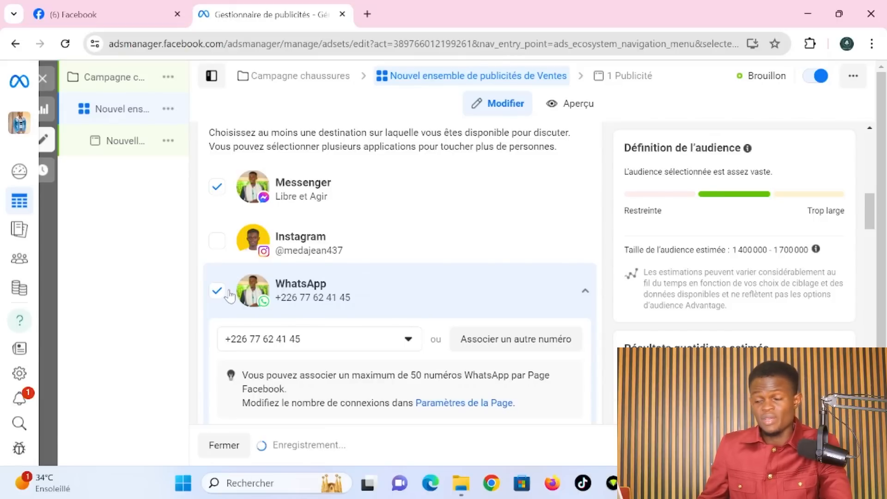
click(216, 188)
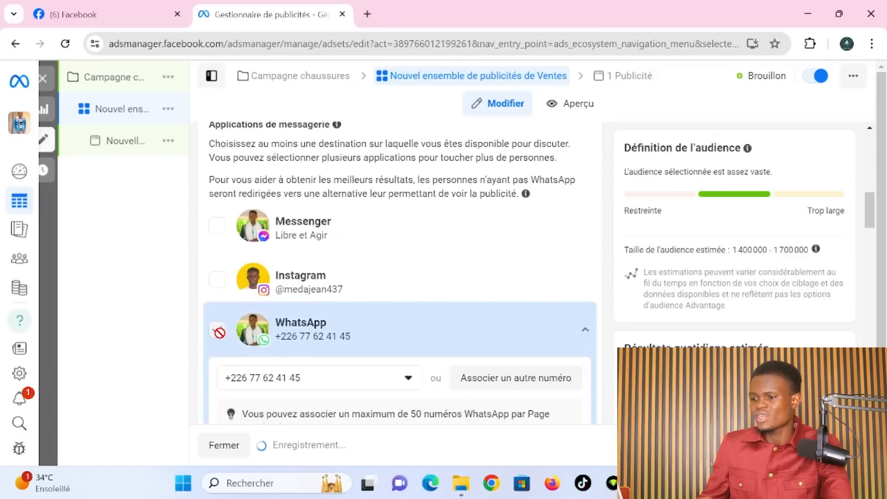
click(218, 331)
scroll(604, 363, down, 2)
scroll(604, 362, down, 6)
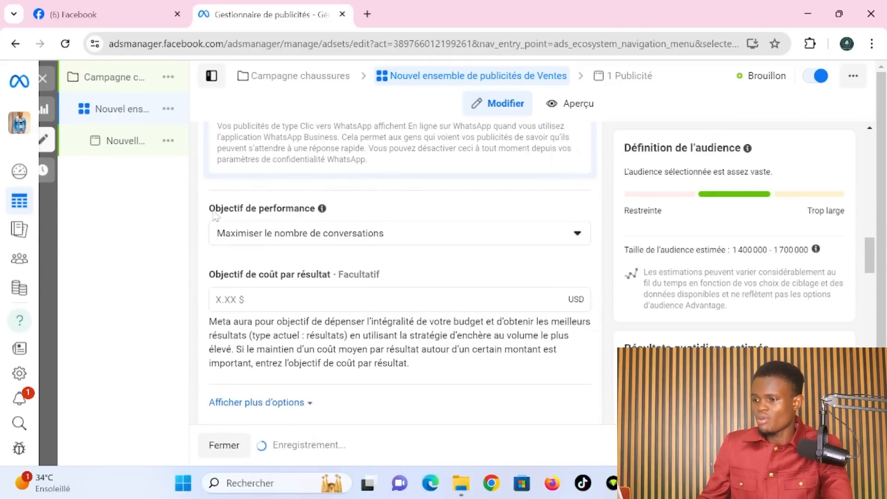
drag(209, 208, 345, 212)
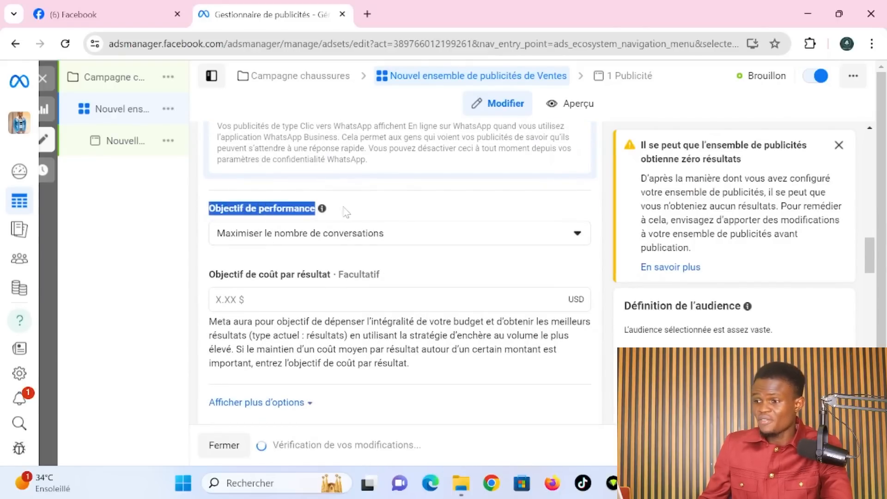
click(345, 212)
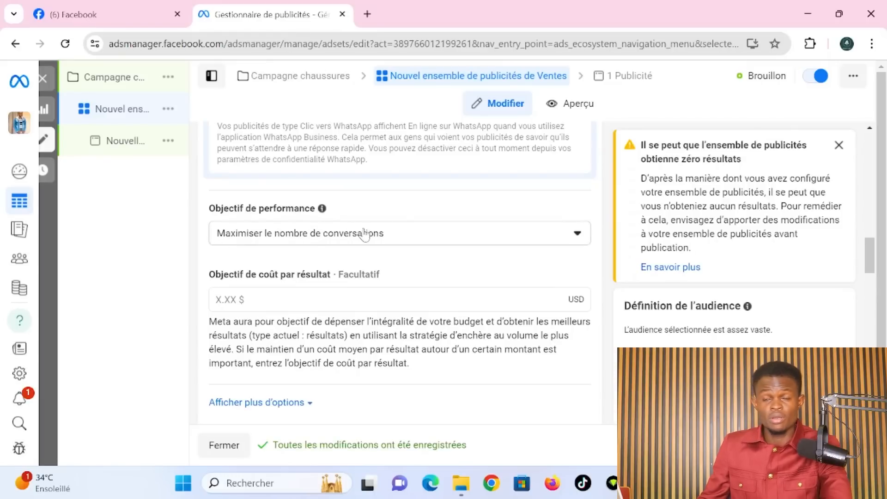
click(423, 241)
scroll(396, 363, down, 3)
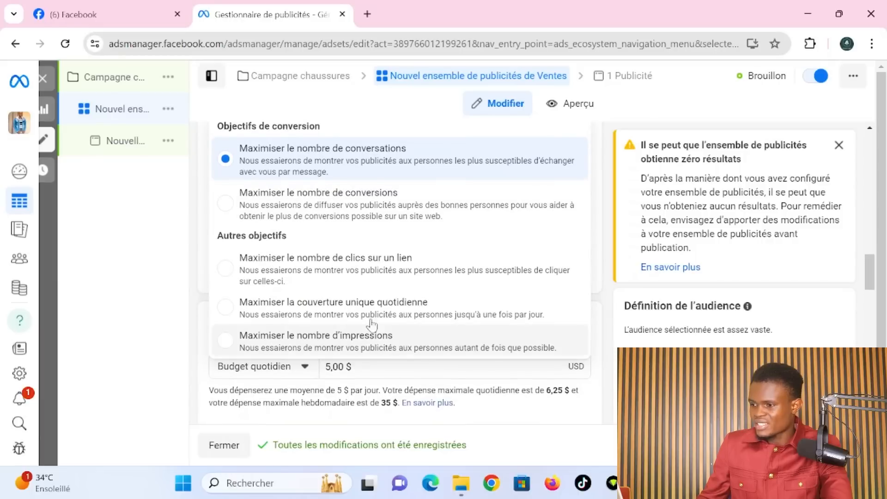
click(433, 277)
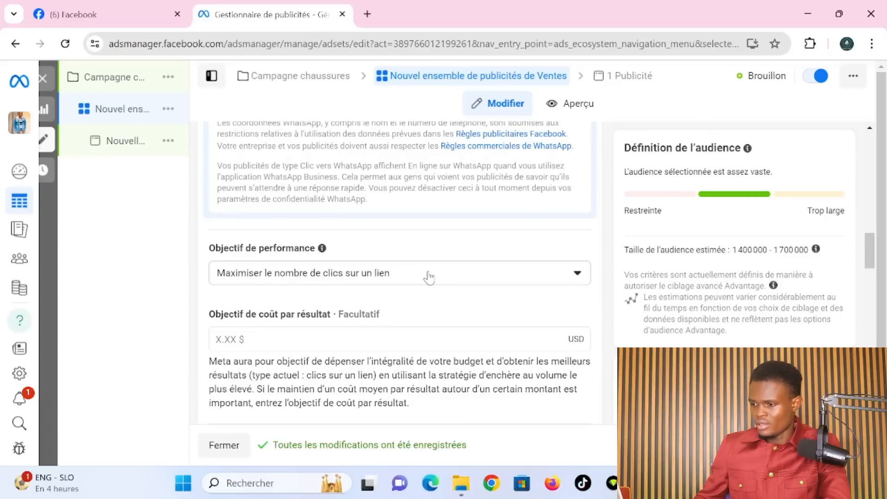
click(430, 276)
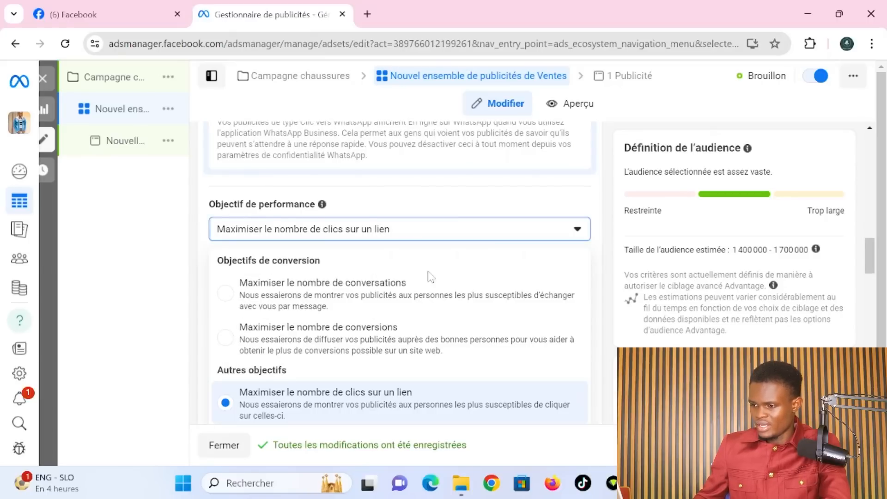
click(312, 293)
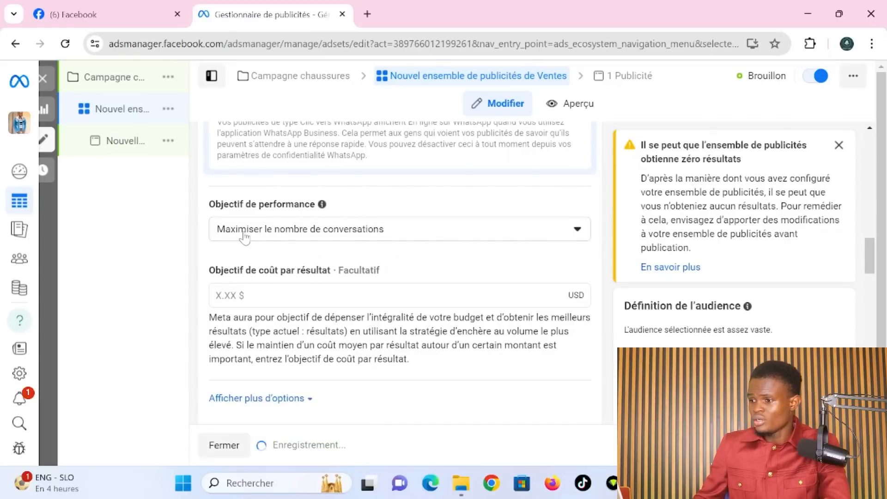
scroll(418, 300, down, 2)
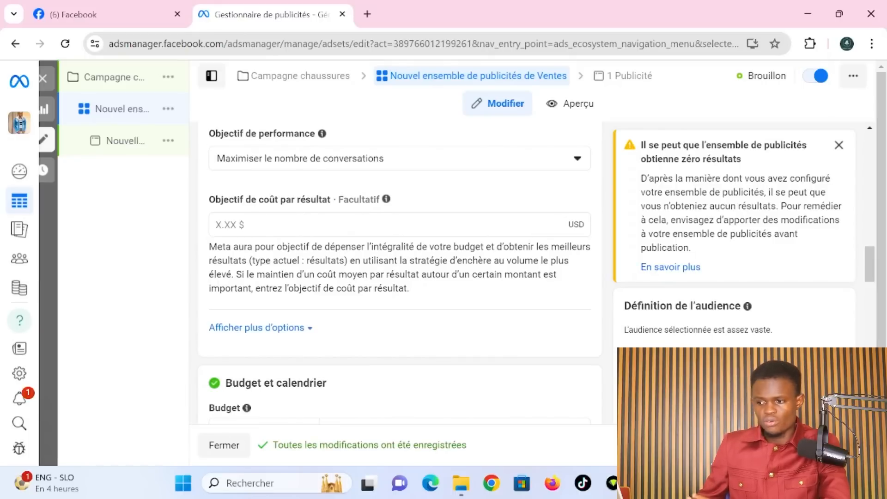
scroll(398, 277, down, 4)
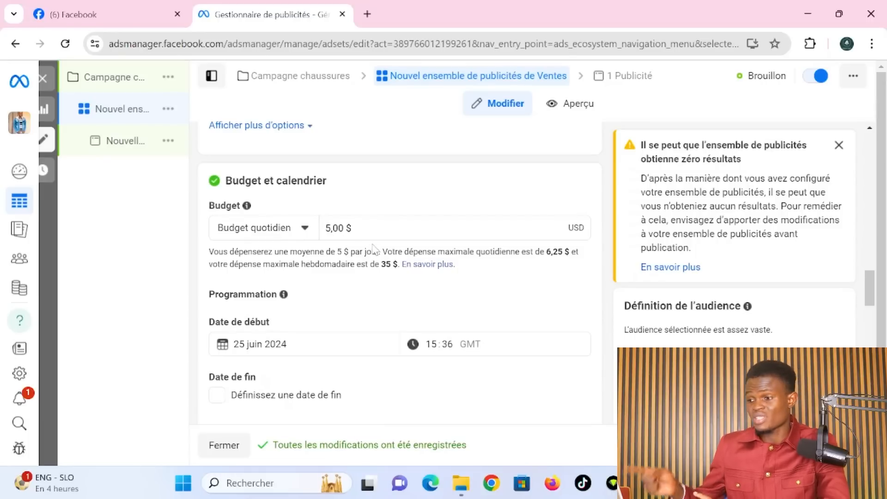
scroll(581, 363, down, 3)
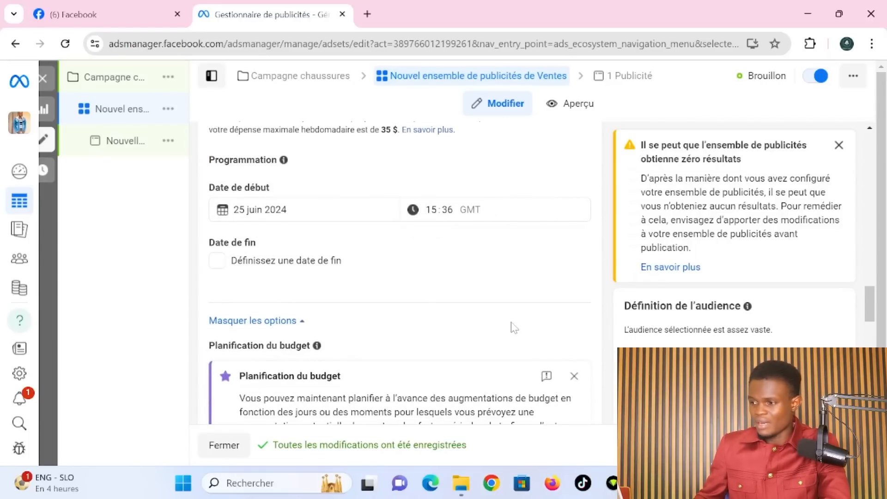
scroll(514, 328, down, 4)
scroll(514, 328, up, 3)
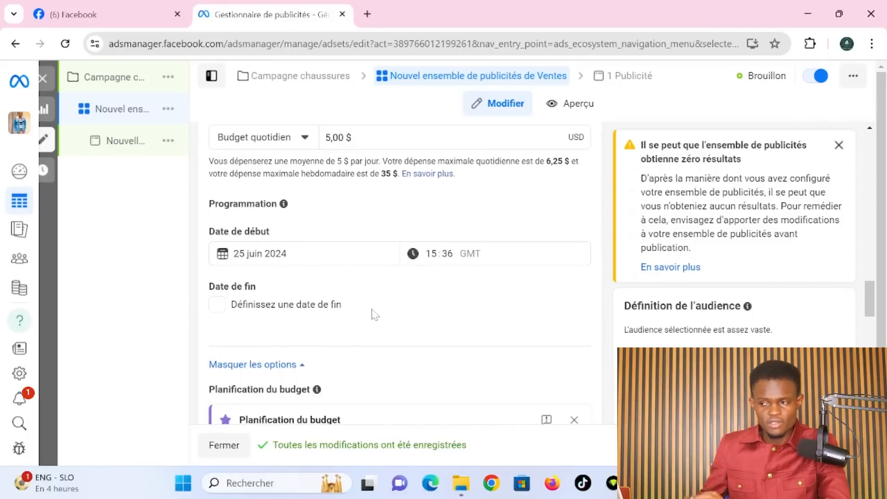
scroll(479, 348, down, 1)
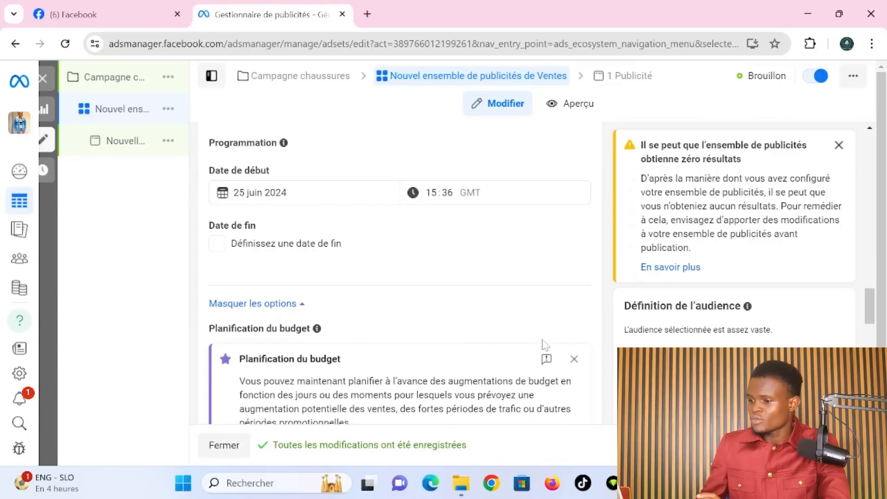
scroll(546, 345, down, 5)
scroll(546, 344, down, 2)
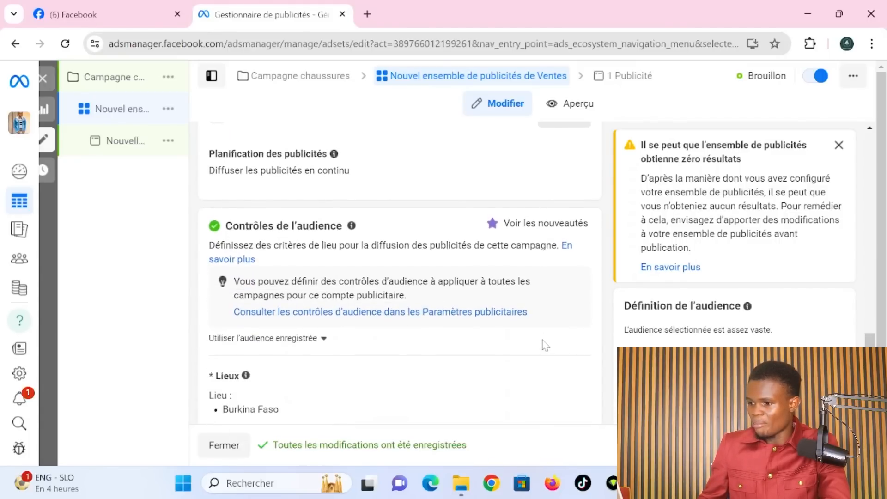
scroll(536, 287, down, 4)
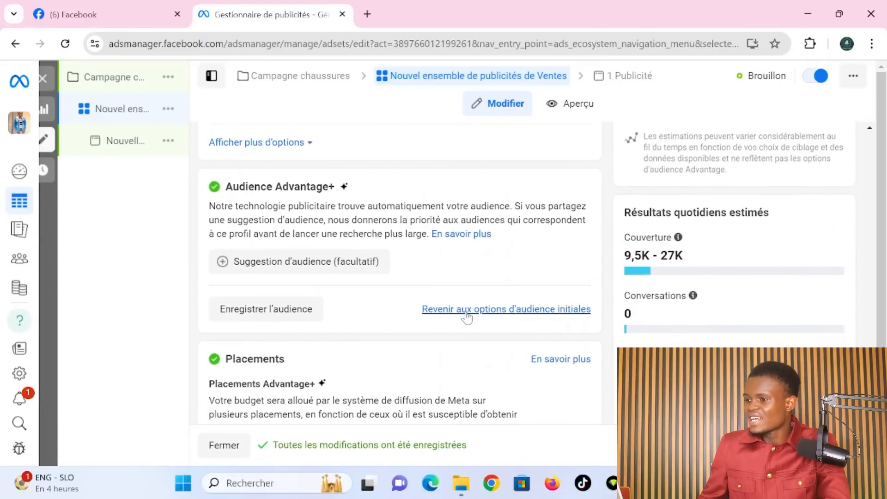
- Drop Advantage+ audience and restore the original audience: Burkina Faso, ages 18–65+, all genders
click(529, 309)
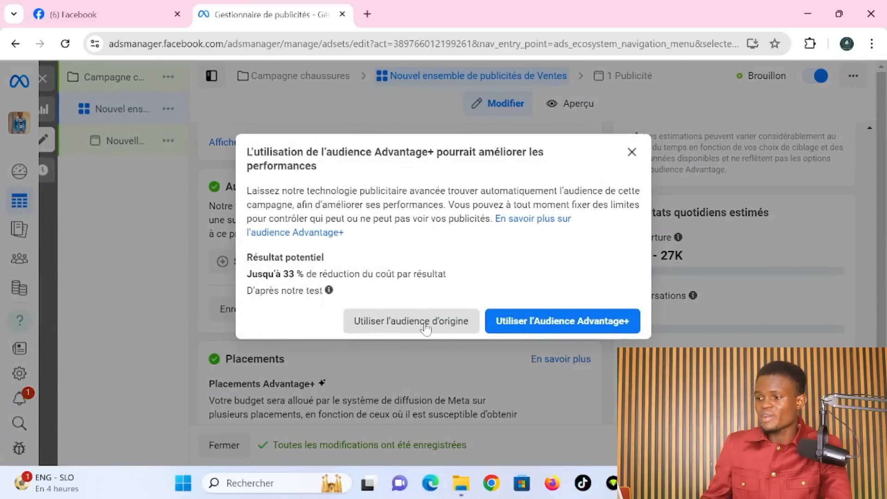
click(410, 321)
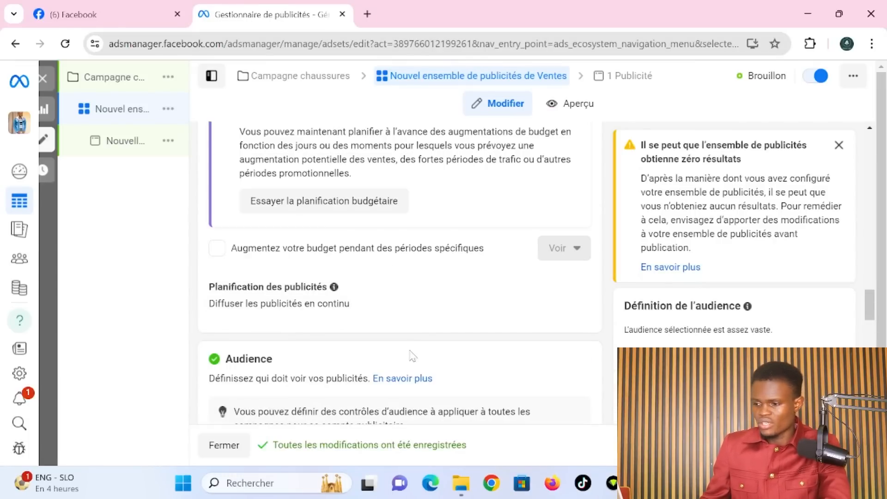
scroll(412, 356, down, 12)
scroll(412, 356, up, 1)
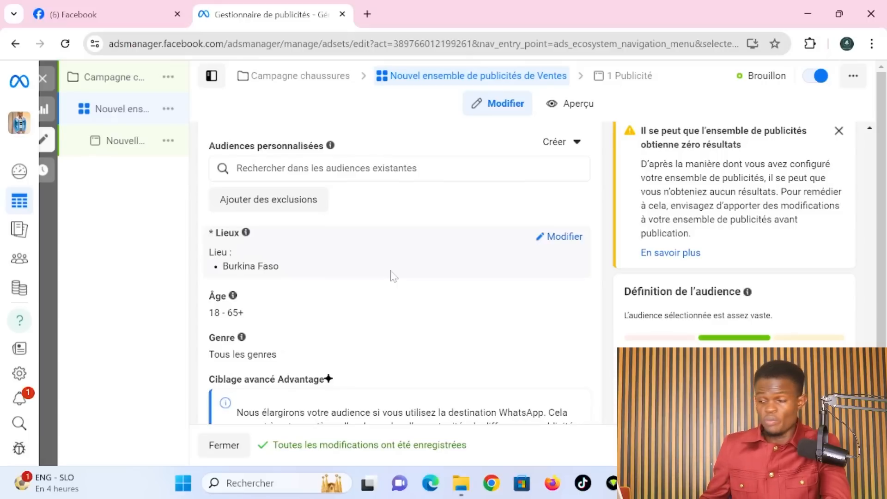
- Add Abidjan, Côte d'Ivoire to the locations, then remove it so only Burkina Faso remains
click(560, 238)
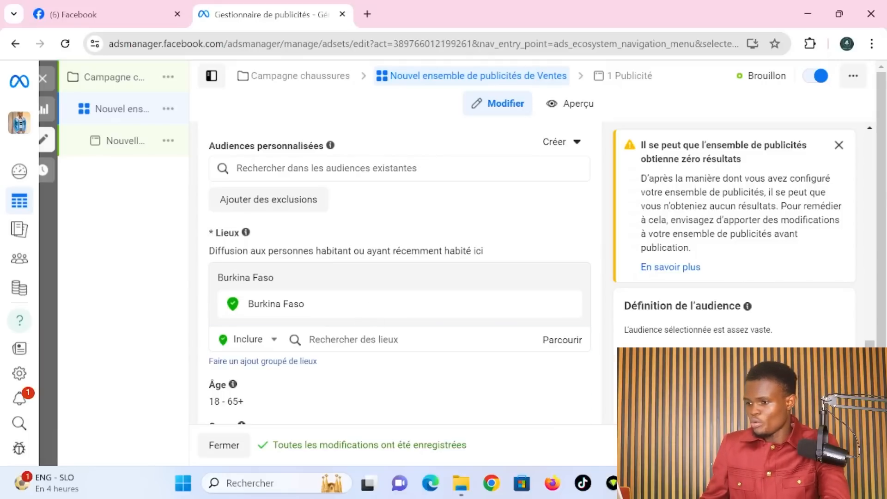
click(353, 339)
text(Abi)
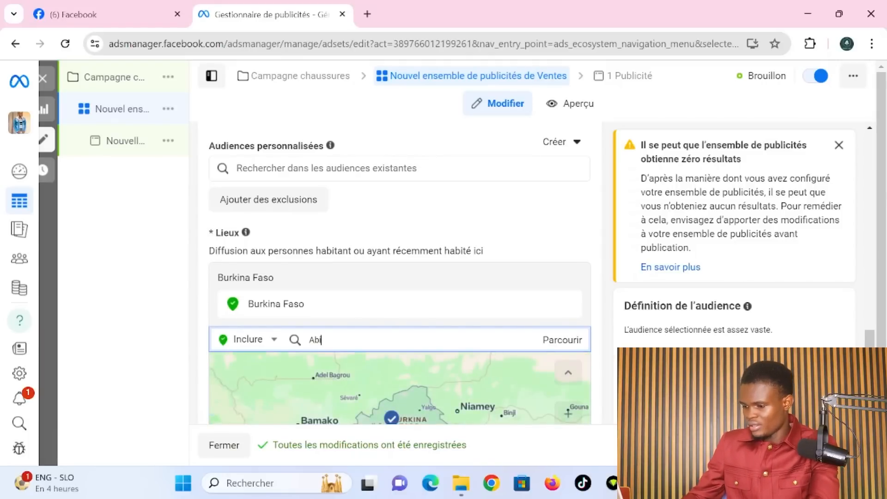
text(duj)
key(BackSpace)
key(BackSpace)
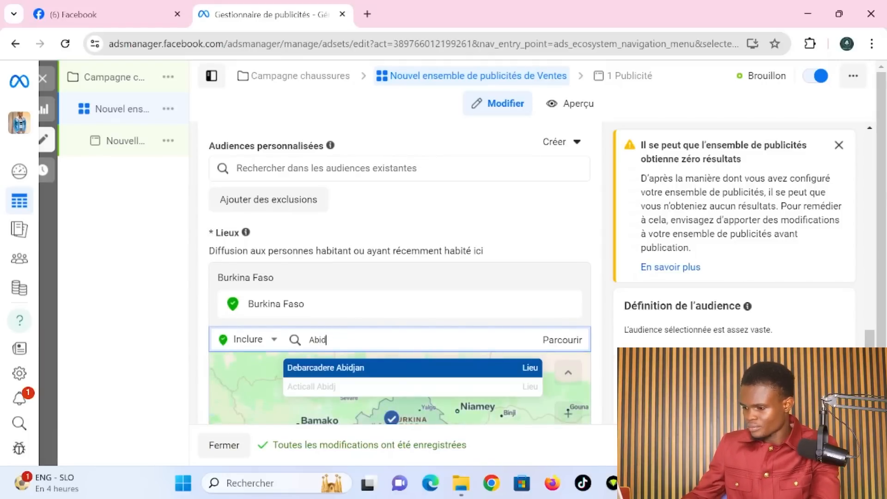
text(i)
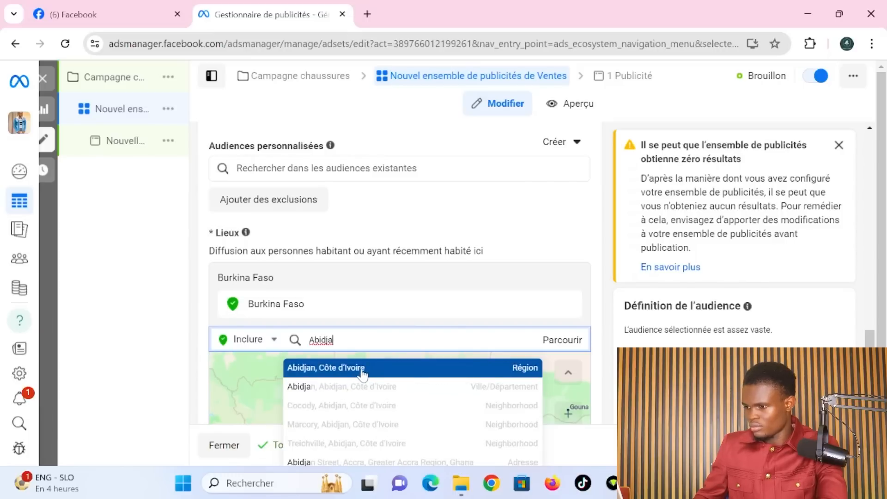
click(363, 370)
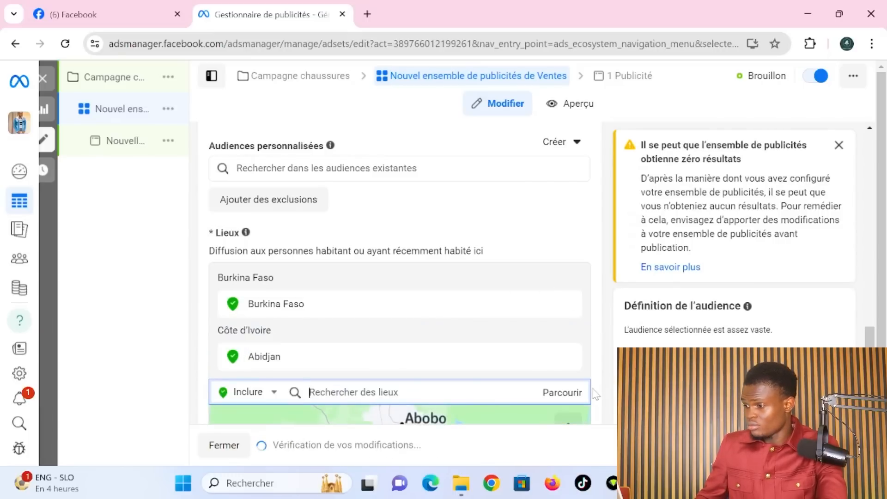
scroll(595, 395, down, 7)
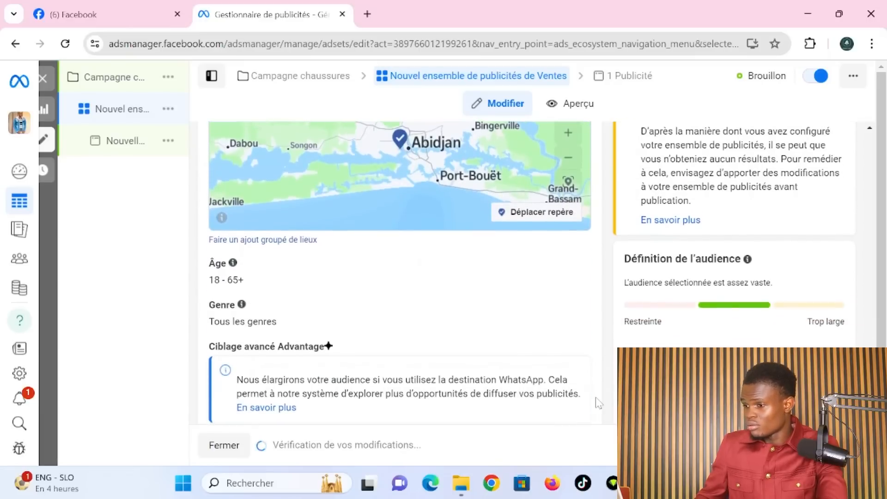
scroll(599, 403, up, 4)
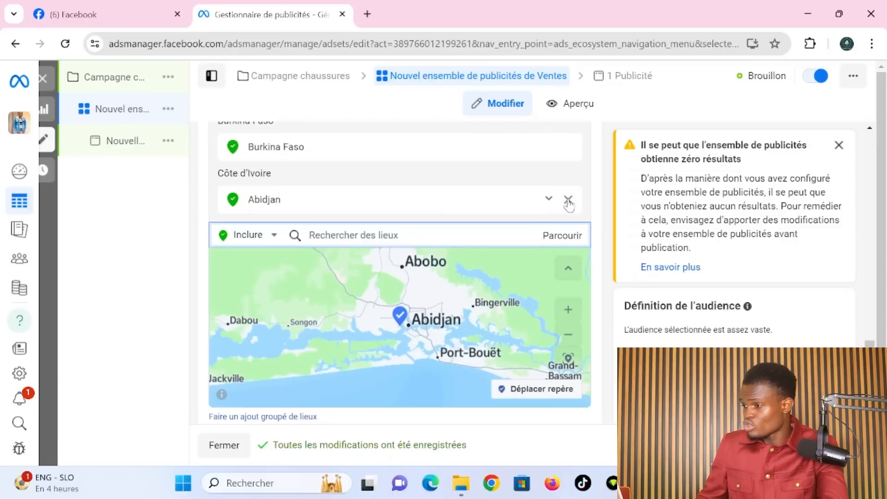
click(568, 199)
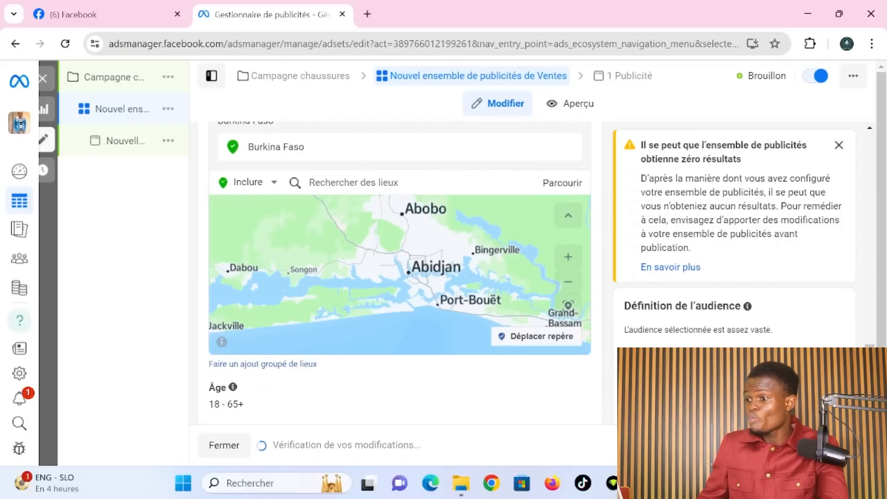
click(480, 182)
- Replace Burkina Faso with Ouagadougou, Kadiogo, set to 'Juste cette ville', and check it on the map
text(ouaga)
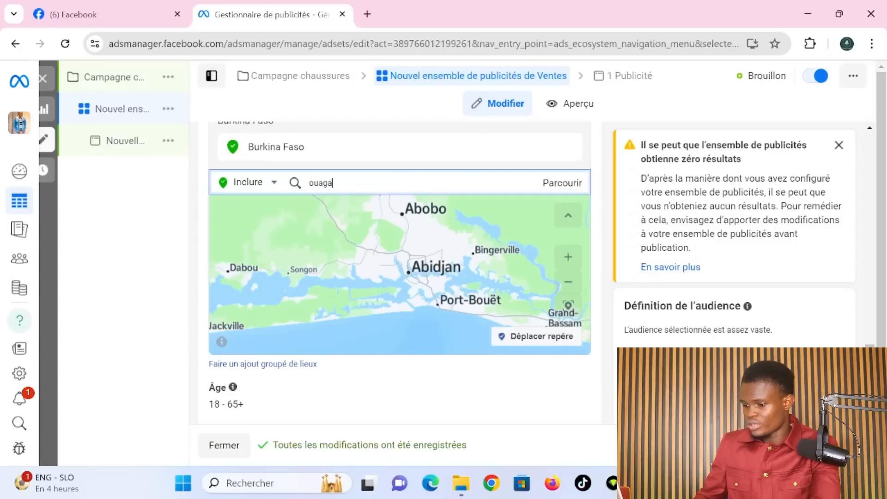
text(dou)
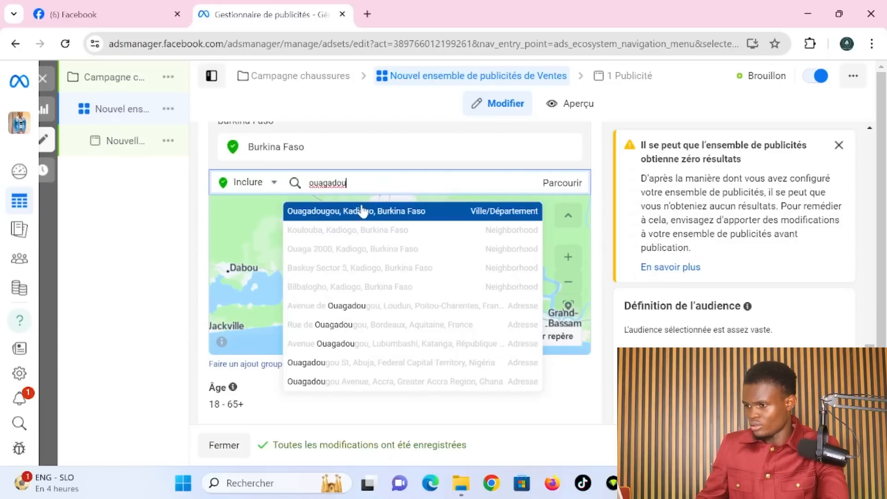
click(362, 211)
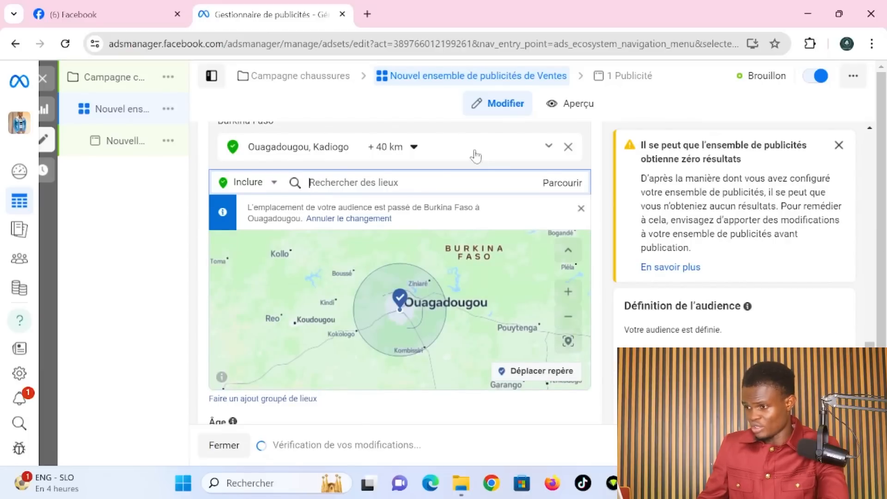
click(388, 147)
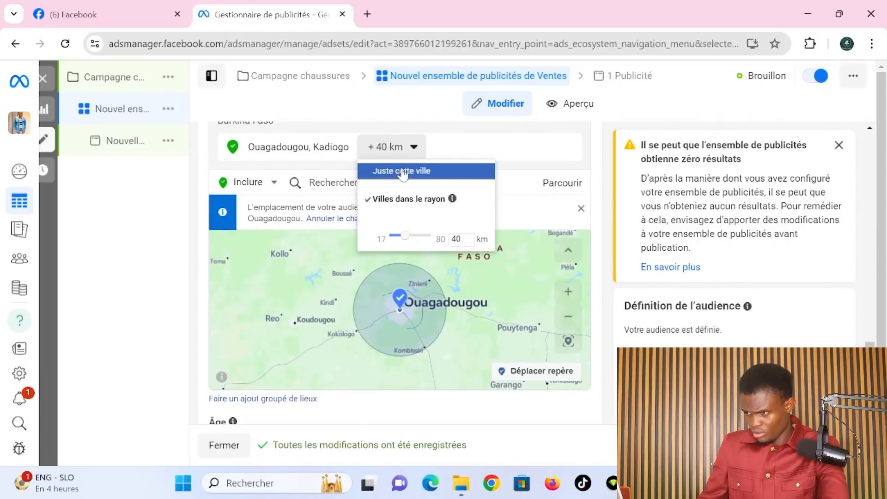
click(402, 172)
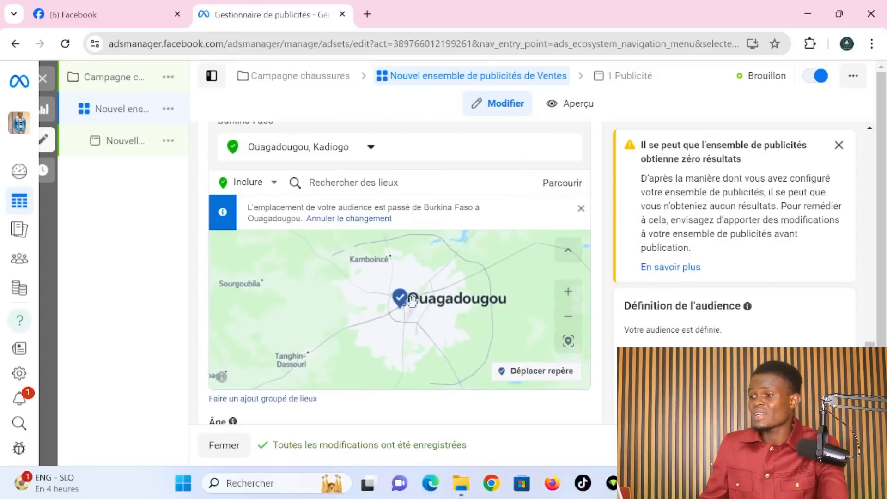
click(578, 295)
click(579, 297)
click(575, 299)
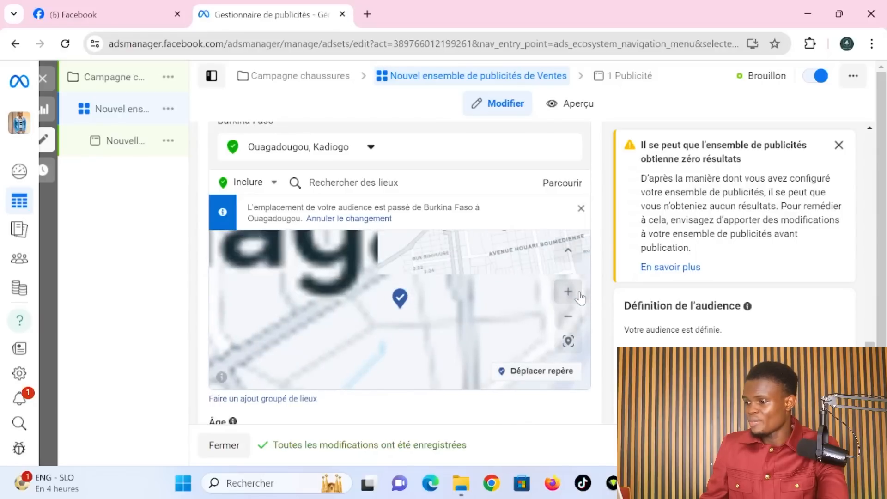
click(573, 301)
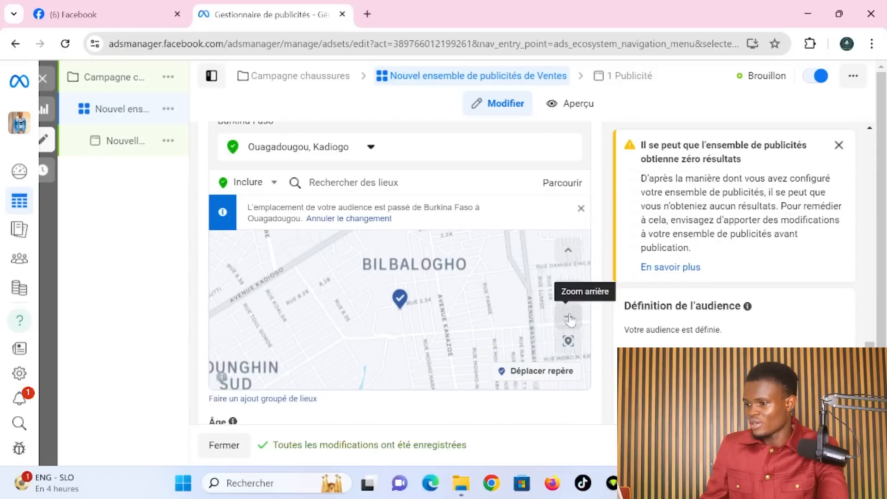
click(571, 319)
click(570, 319)
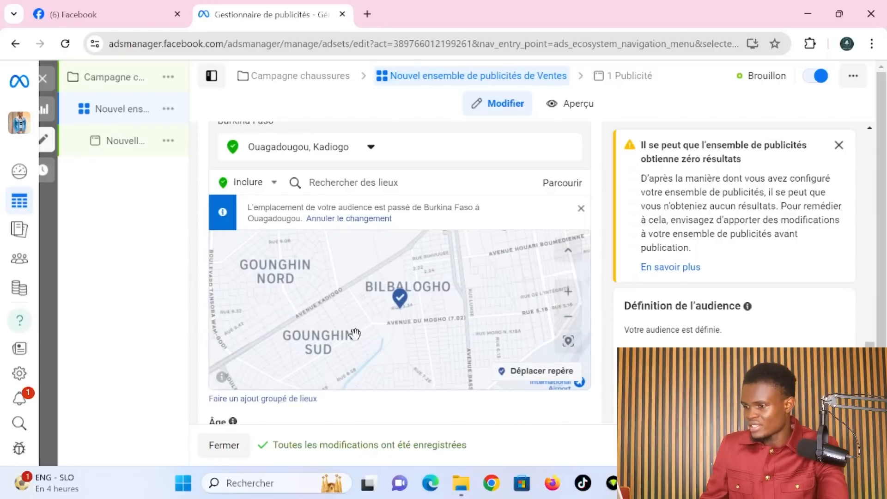
scroll(352, 333, down, 2)
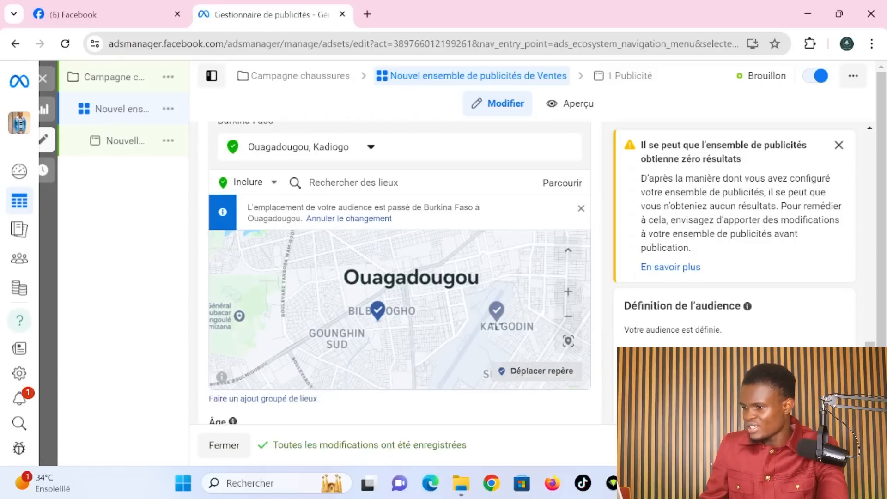
- Set the location to a dropped pin at (12.3570, -1.5060) with a +16 km radius
click(496, 322)
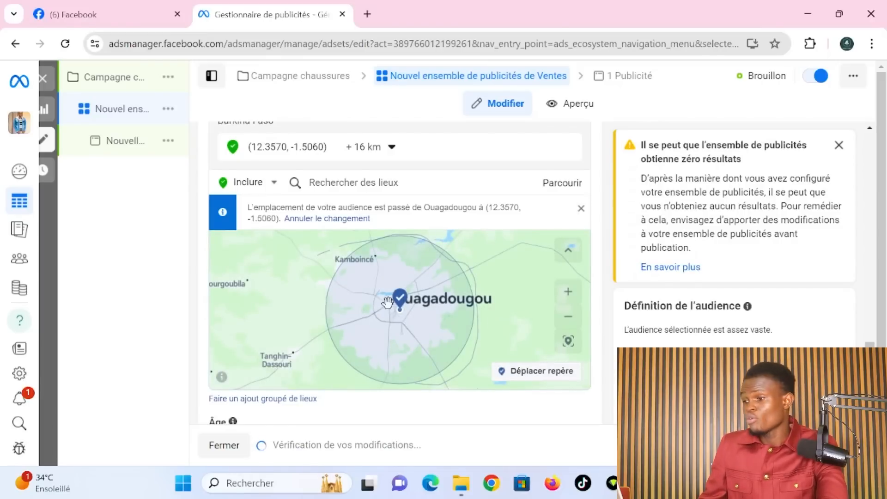
scroll(462, 284, up, 1)
scroll(462, 284, up, 2)
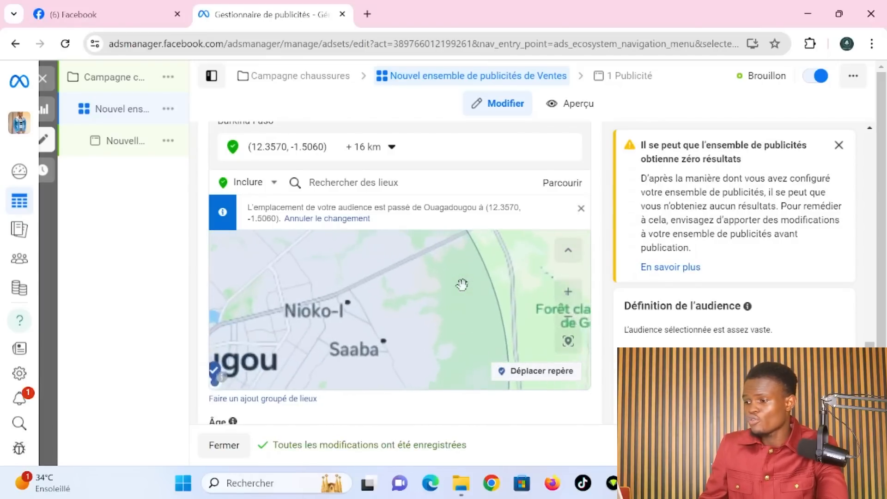
scroll(462, 284, down, 4)
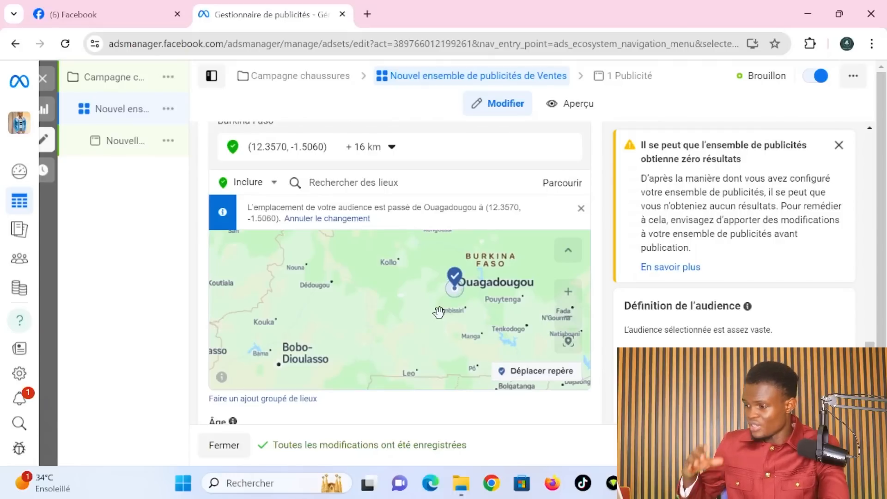
scroll(444, 226, up, 2)
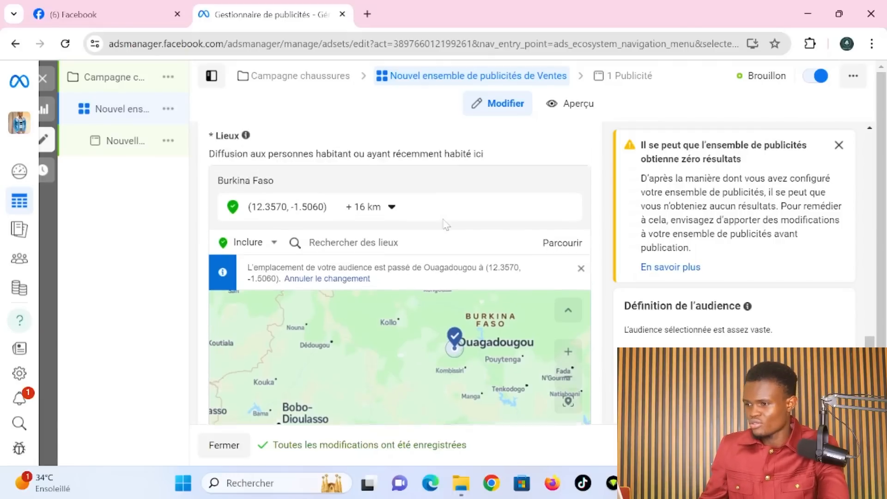
- Remove the pin and target Ouagadougou, Kadiogo again, limited to 'Juste cette ville'
click(568, 229)
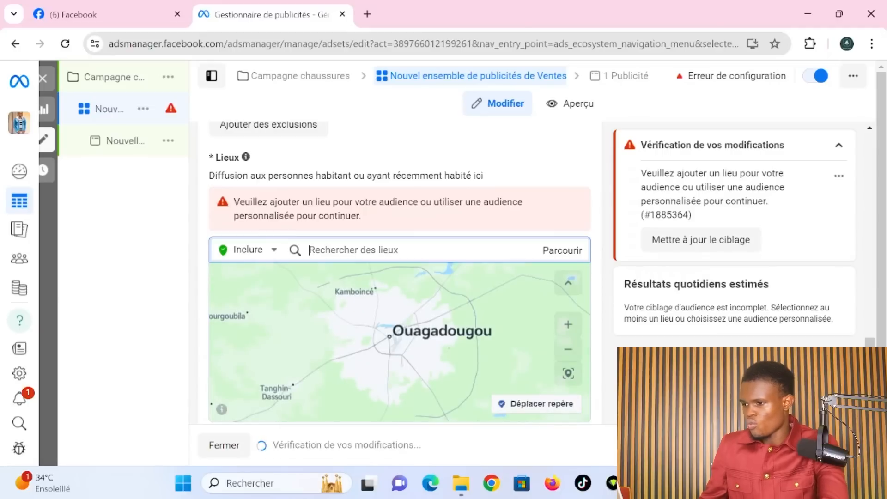
text(ouaga)
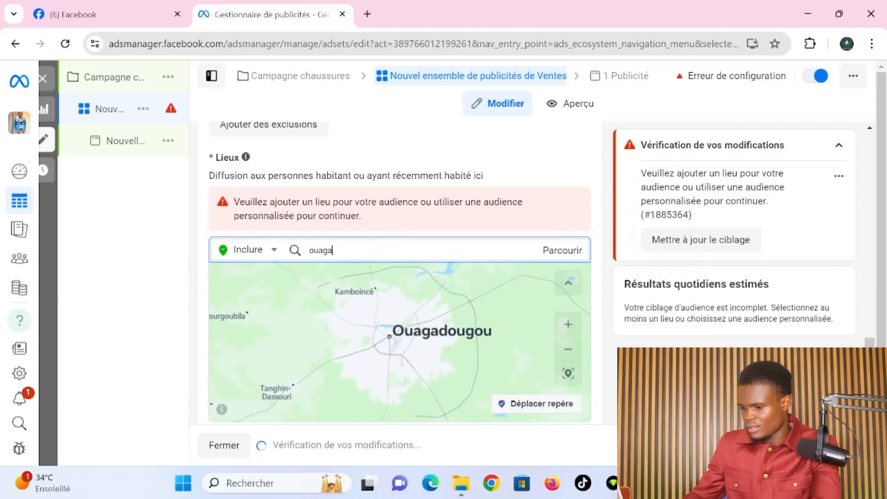
text(dougou)
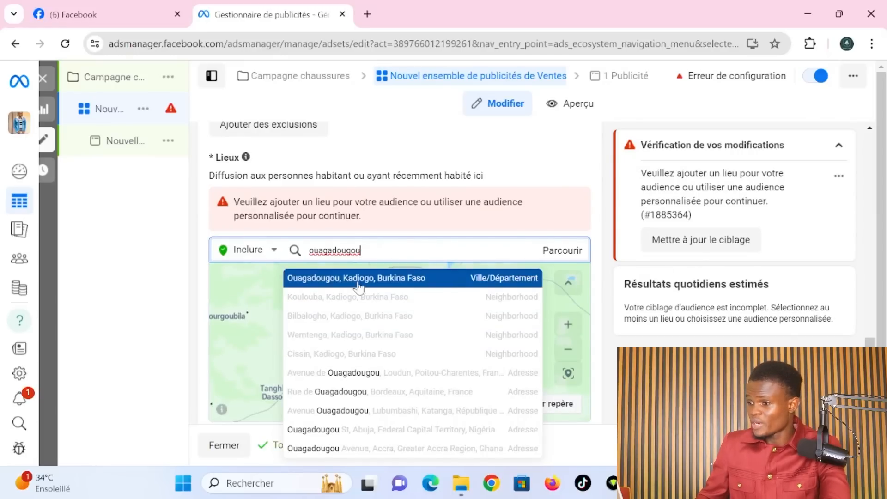
click(426, 281)
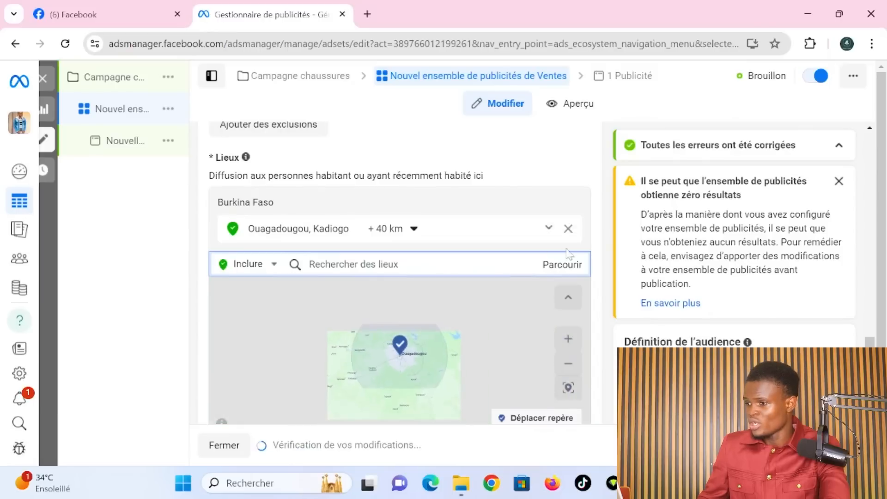
click(414, 228)
click(413, 252)
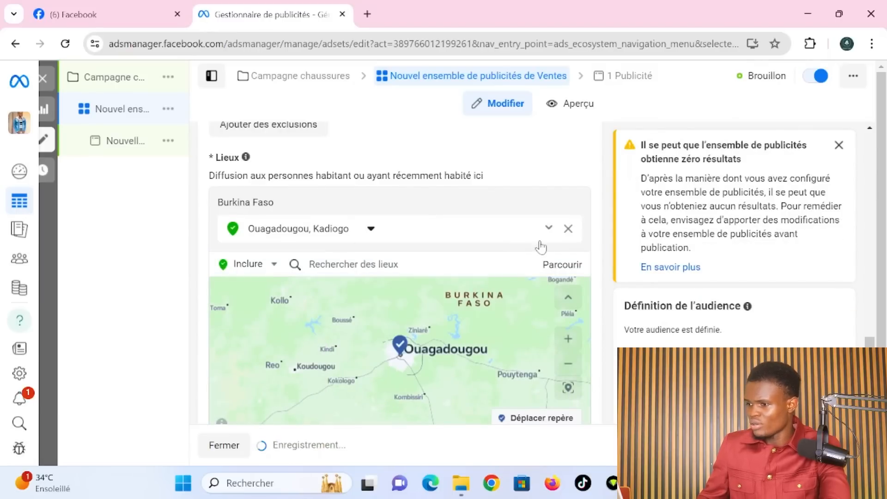
scroll(407, 226, down, 5)
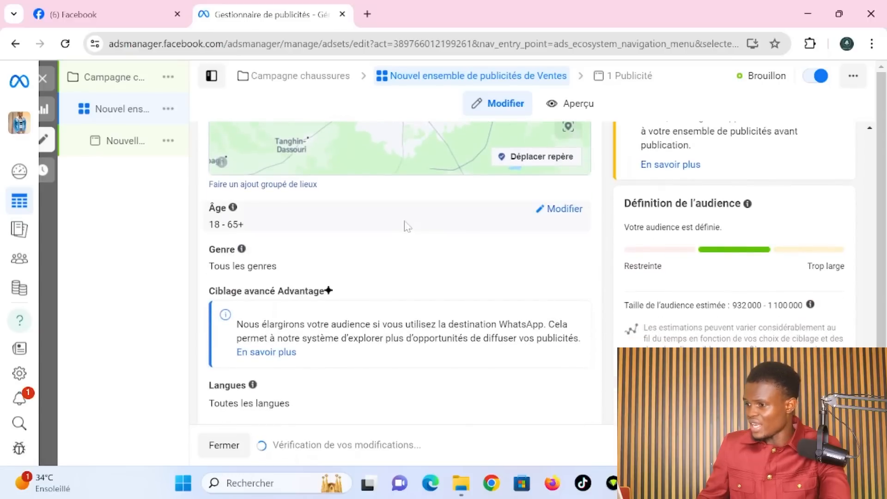
- Raise the minimum age to 40, keeping the maximum at 65+
click(560, 210)
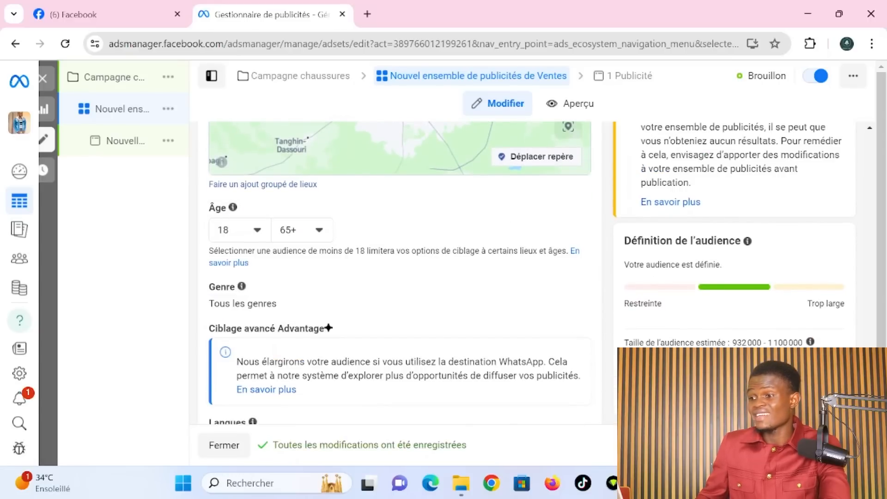
click(260, 235)
scroll(256, 358, down, 3)
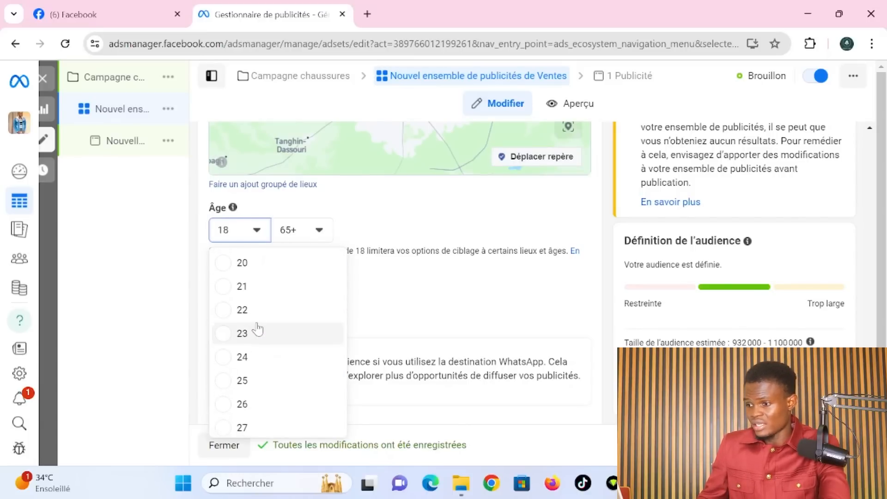
scroll(258, 329, up, 1)
scroll(252, 391, down, 5)
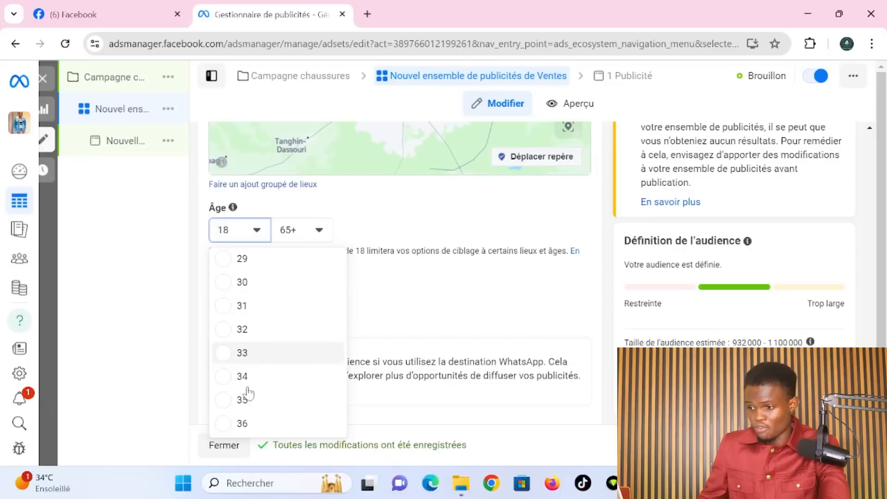
scroll(247, 360, down, 5)
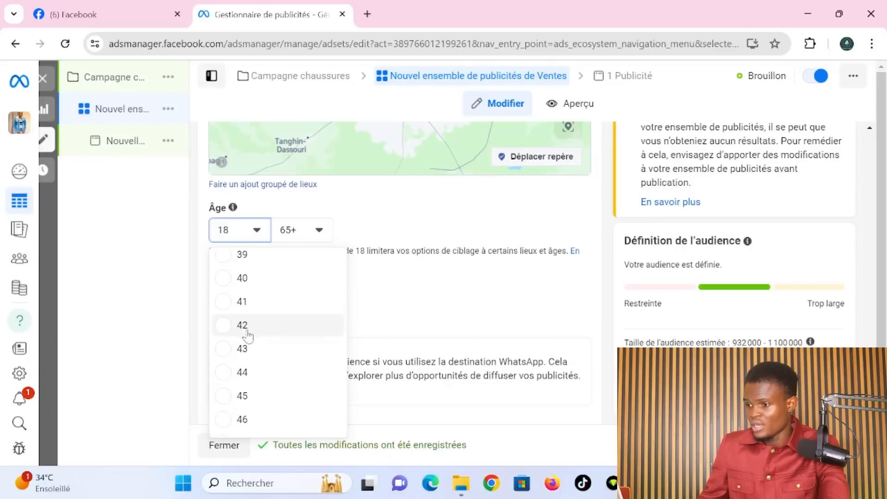
click(242, 278)
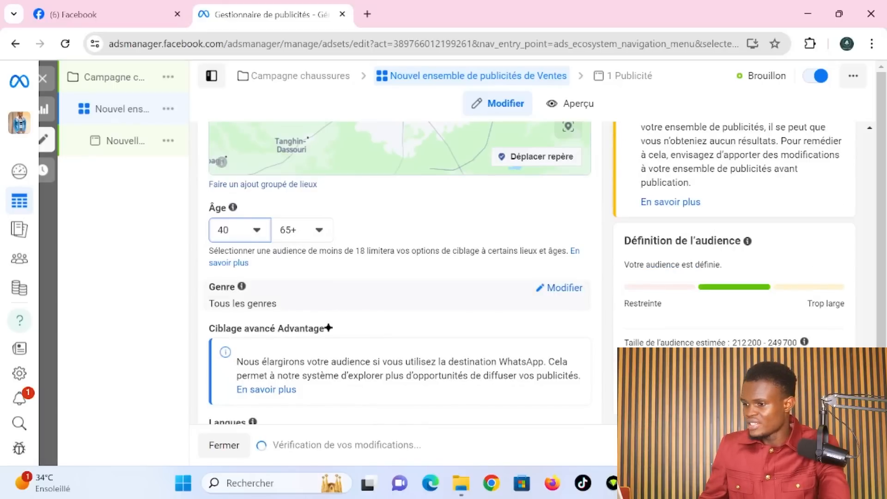
- Restrict the gender targeting to Hommes (men only)
click(556, 289)
click(271, 306)
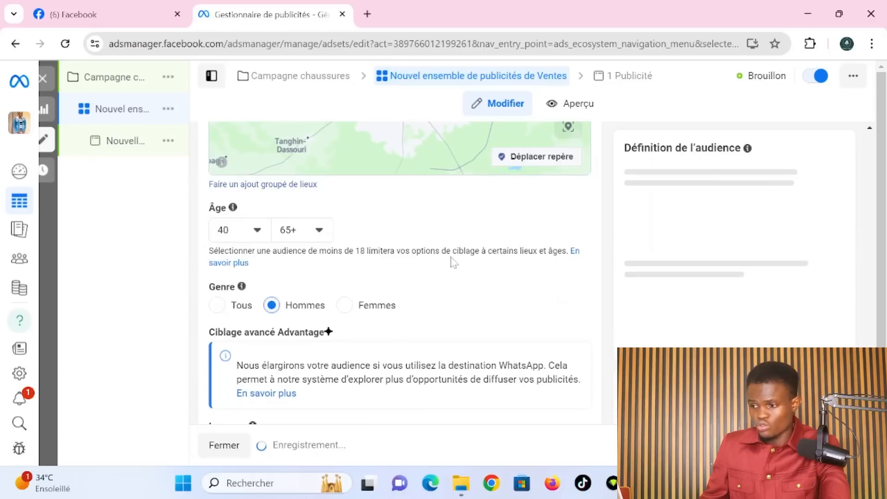
scroll(452, 330, down, 2)
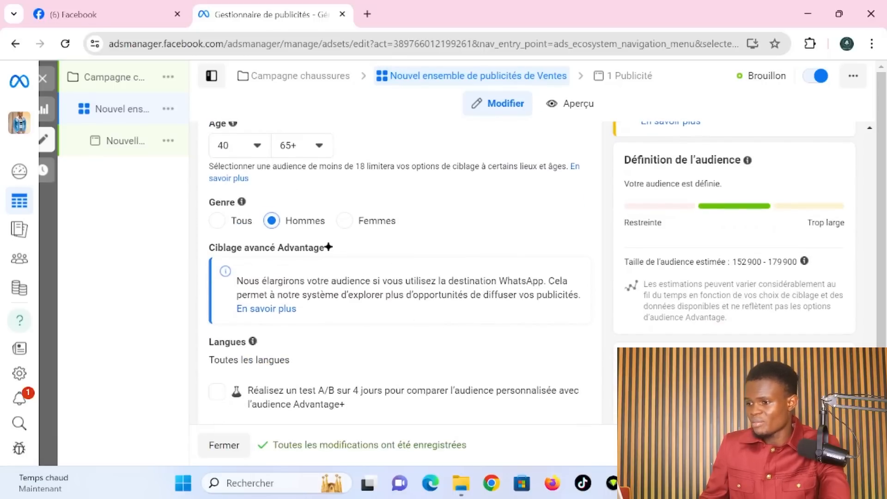
drag(237, 281, 222, 266)
- Tick Messenger as a messaging destination alongside WhatsApp
scroll(548, 185, up, 15)
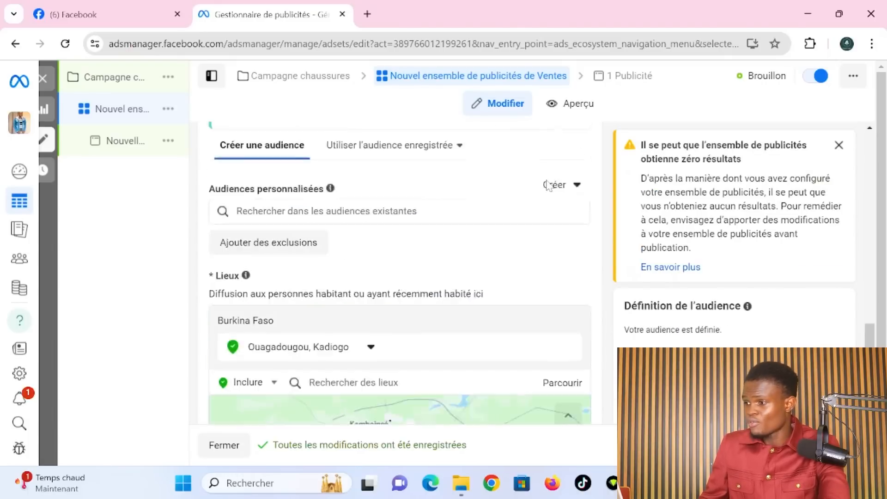
scroll(549, 185, up, 5)
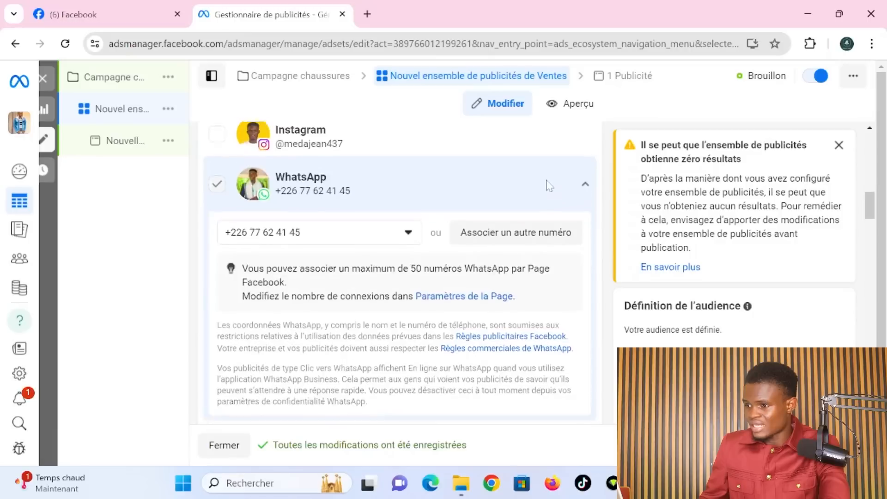
click(222, 176)
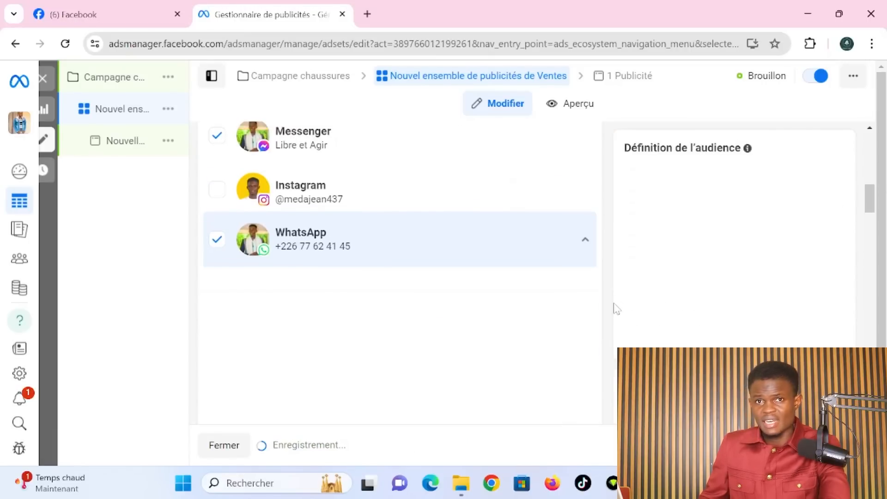
scroll(616, 308, down, 12)
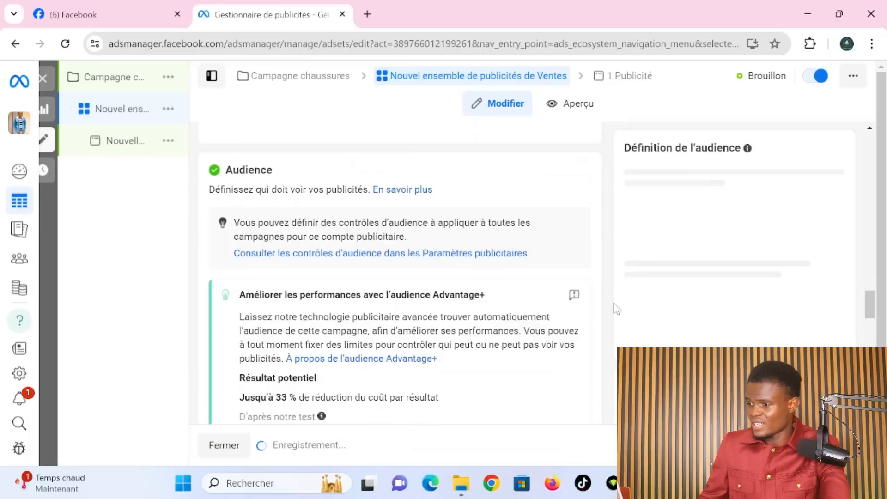
scroll(616, 309, down, 10)
scroll(617, 309, down, 4)
click(356, 271)
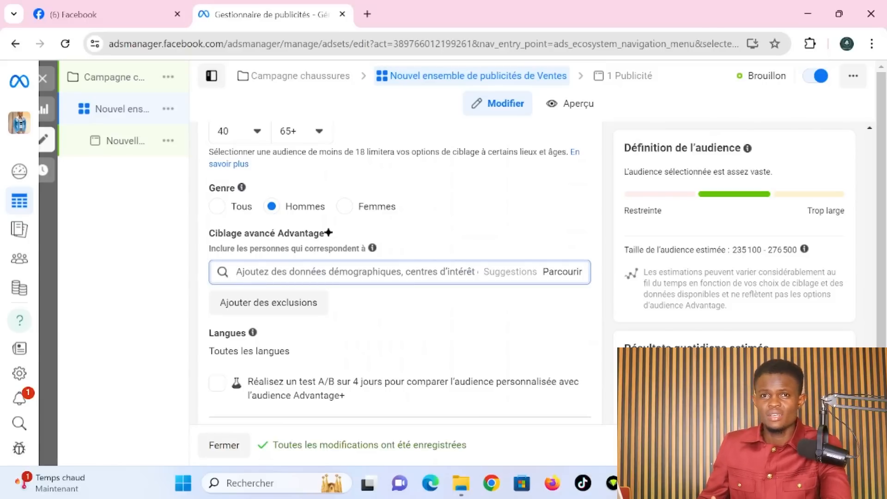
- Add the interests Shoes (footwear) and Chaussures (habillement) in detailed targeting
text(chaussu)
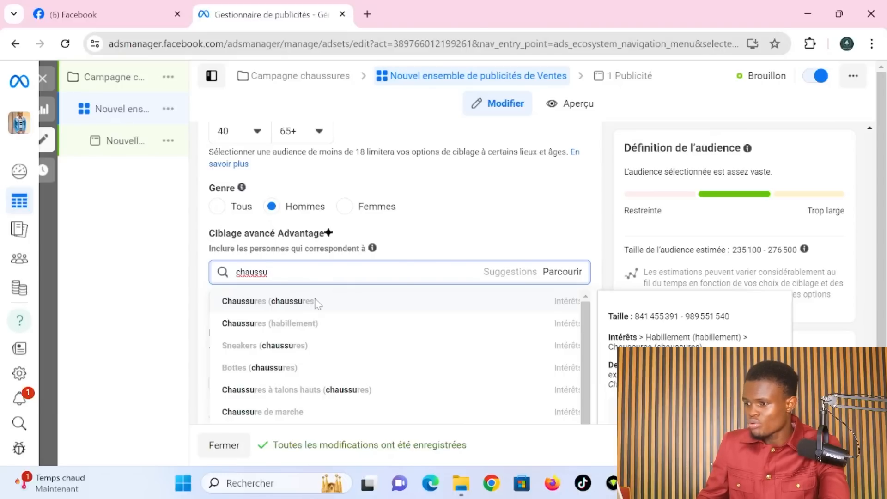
click(317, 302)
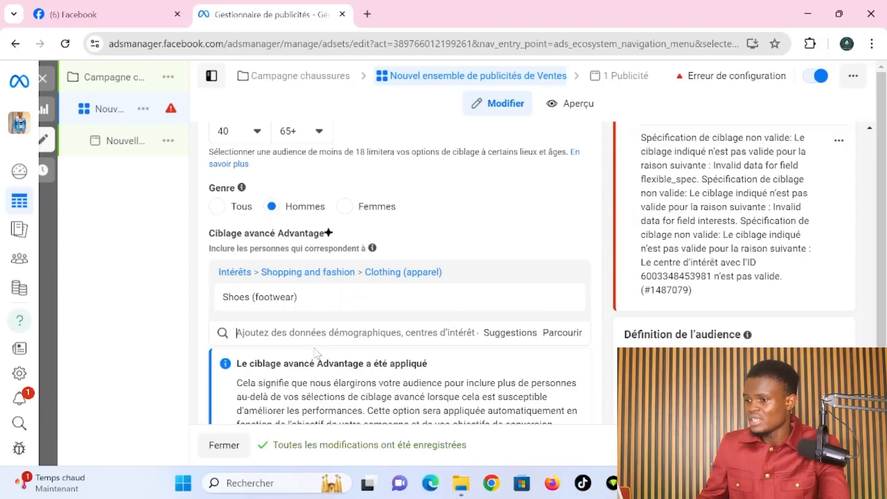
text(ch)
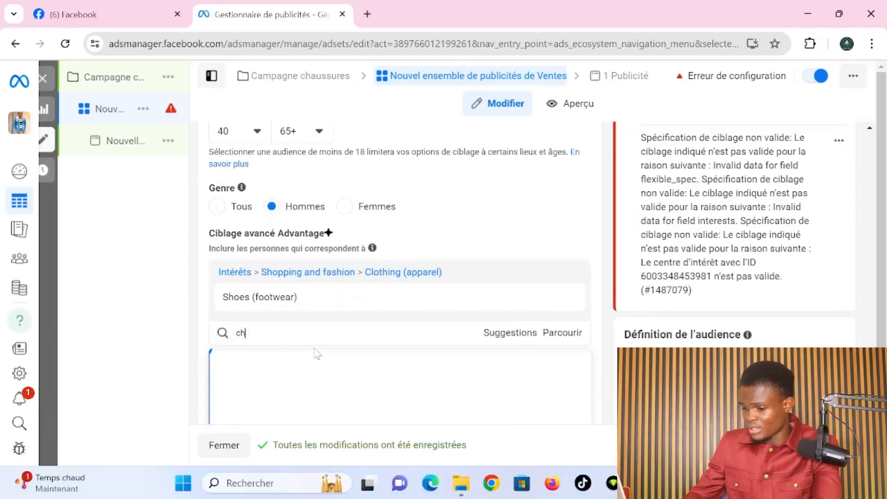
text(aussure)
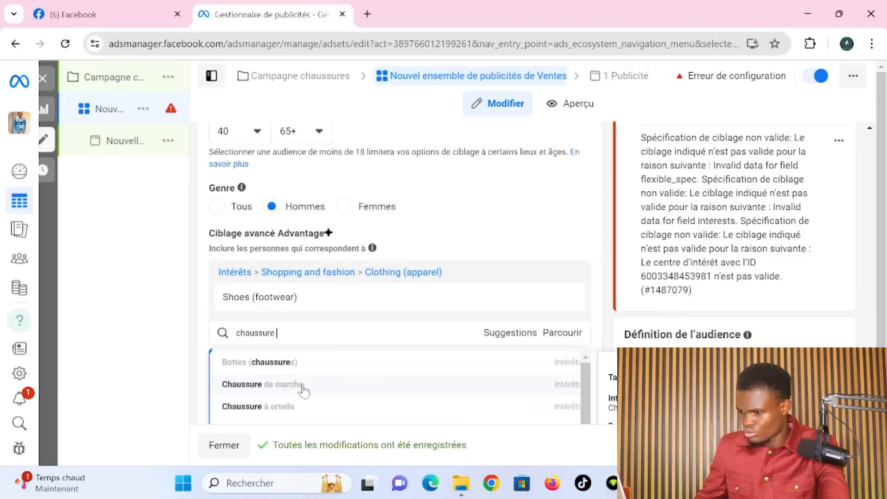
scroll(304, 391, down, 1)
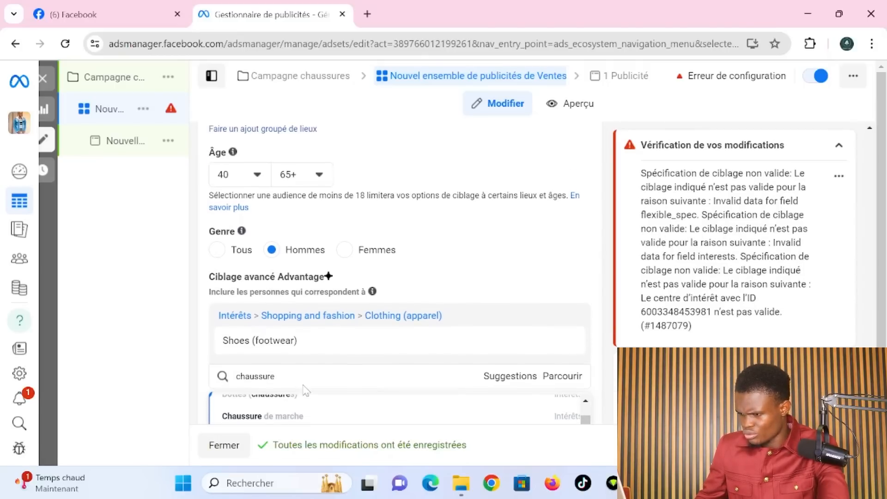
scroll(305, 361, down, 2)
scroll(305, 361, down, 2)
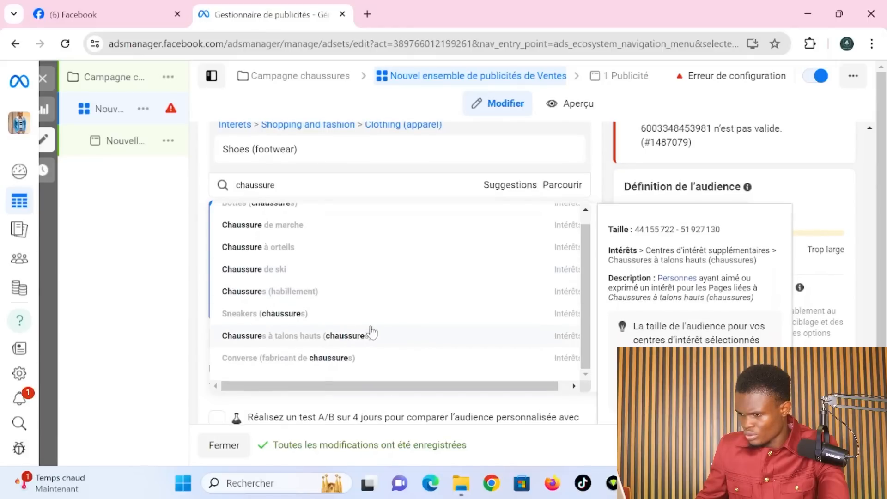
scroll(330, 331, up, 1)
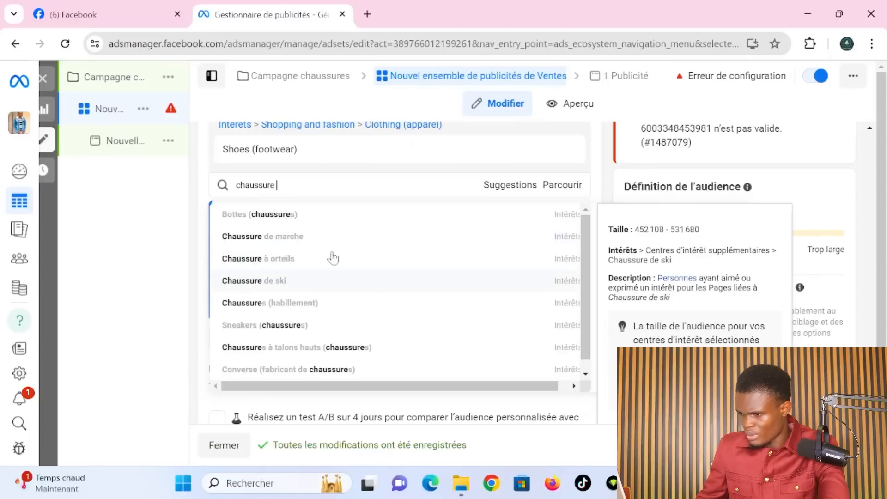
click(329, 305)
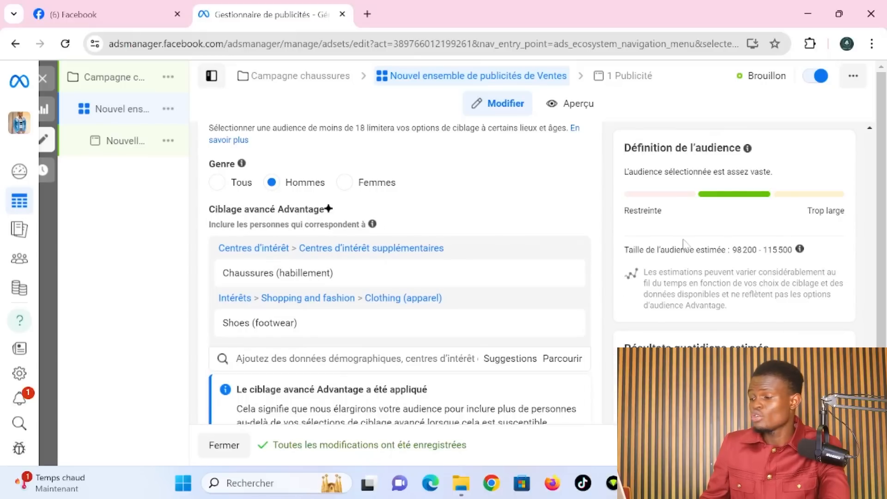
- Review the 98 200–115 500 estimated audience size and the audience definition message
drag(732, 250, 791, 250)
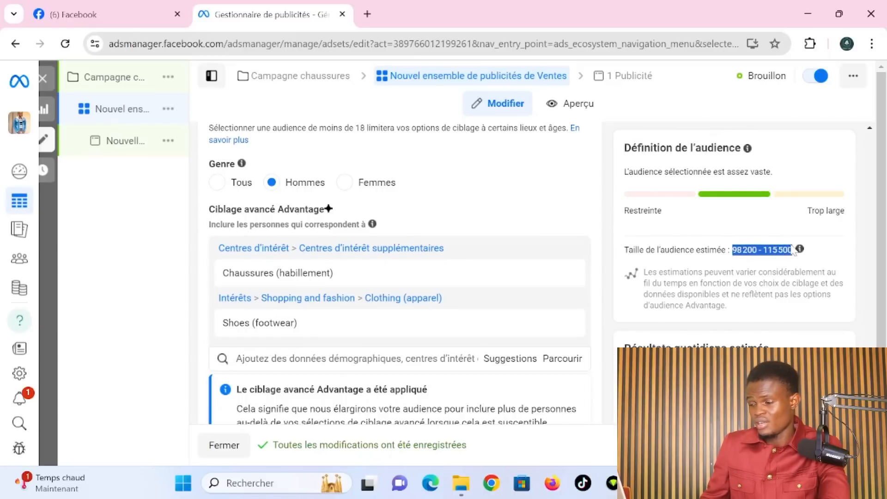
click(737, 270)
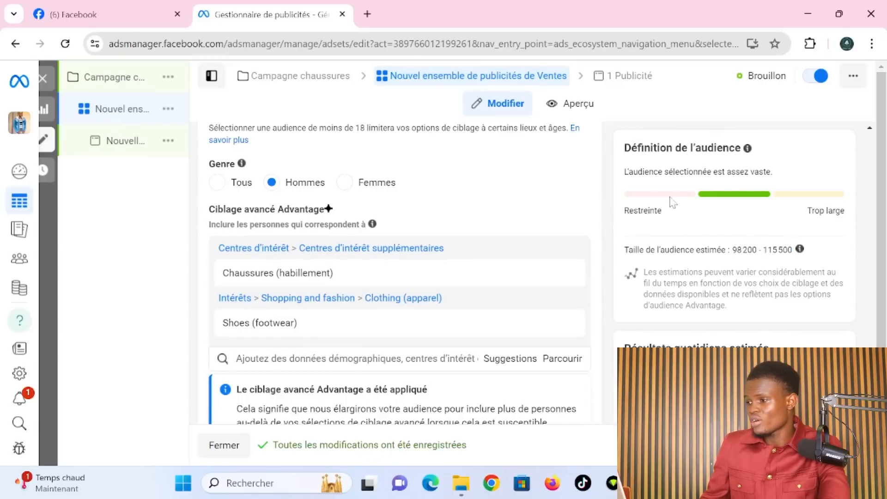
drag(625, 182, 690, 157)
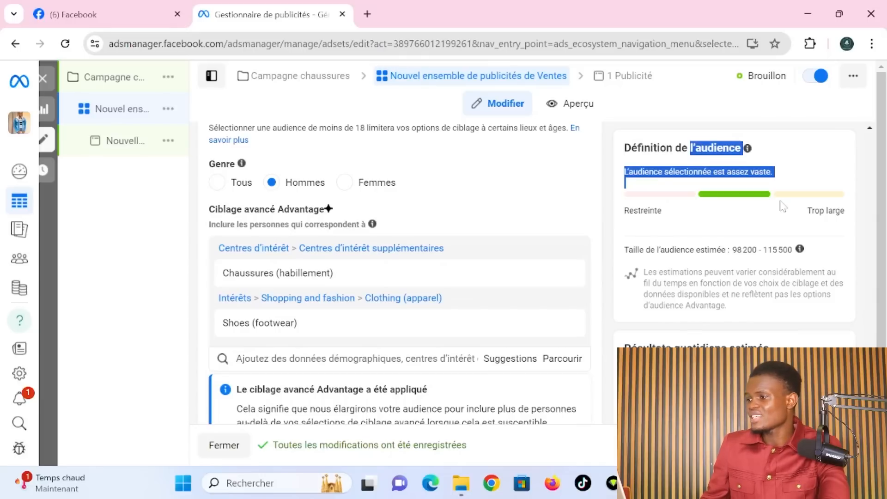
click(794, 204)
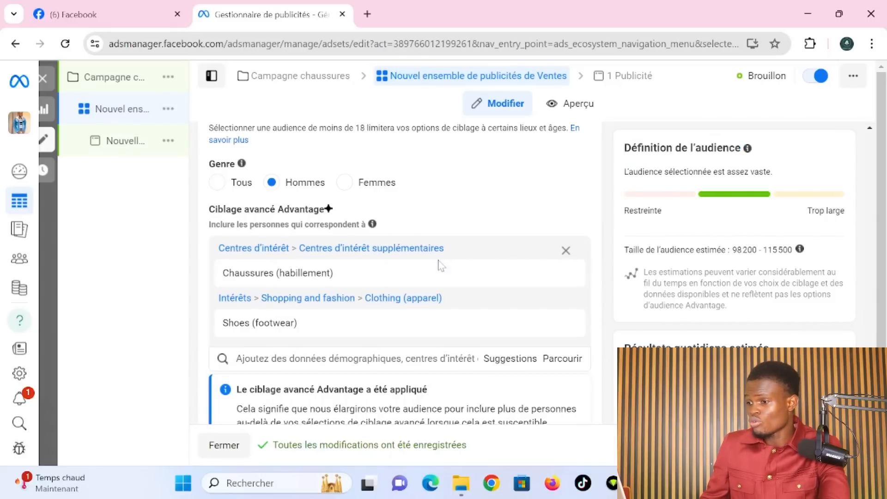
mouse_move(496, 273)
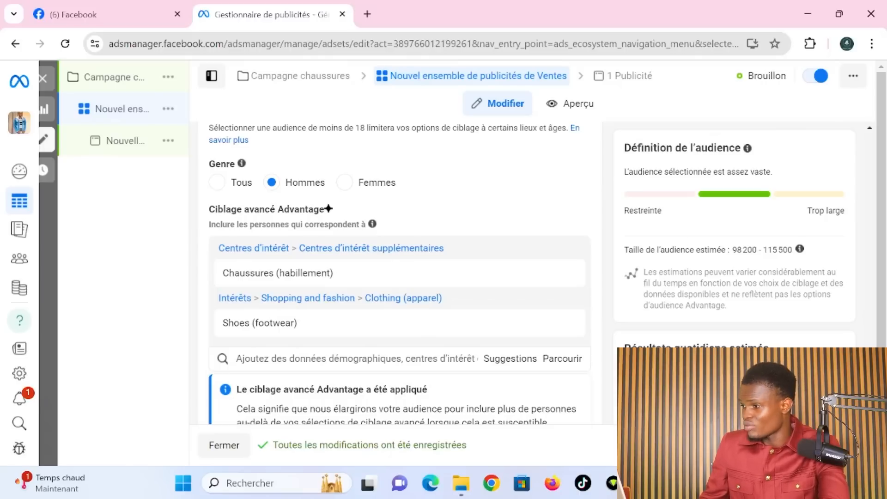
- Untick Messenger so WhatsApp is the only messaging destination
scroll(605, 218, up, 15)
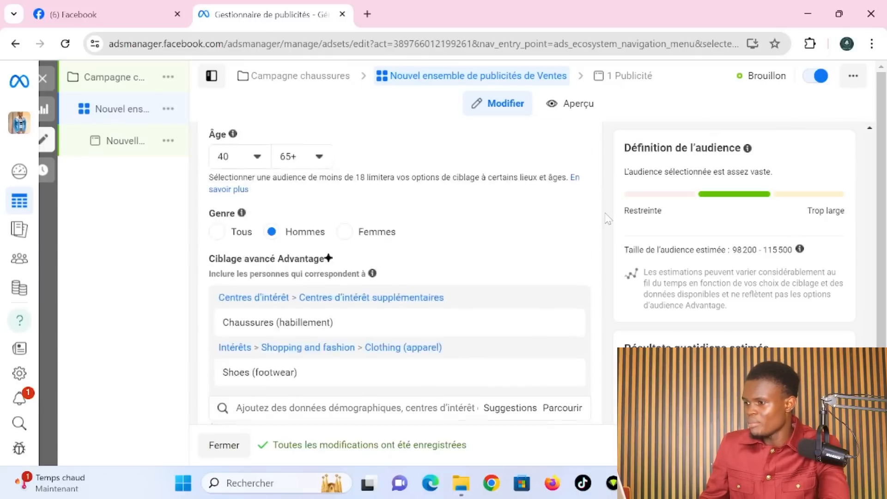
scroll(608, 218, up, 15)
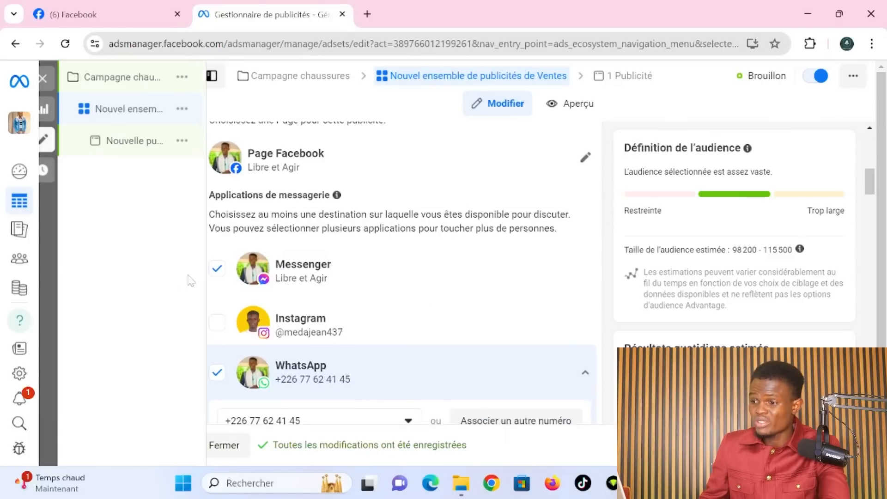
click(217, 269)
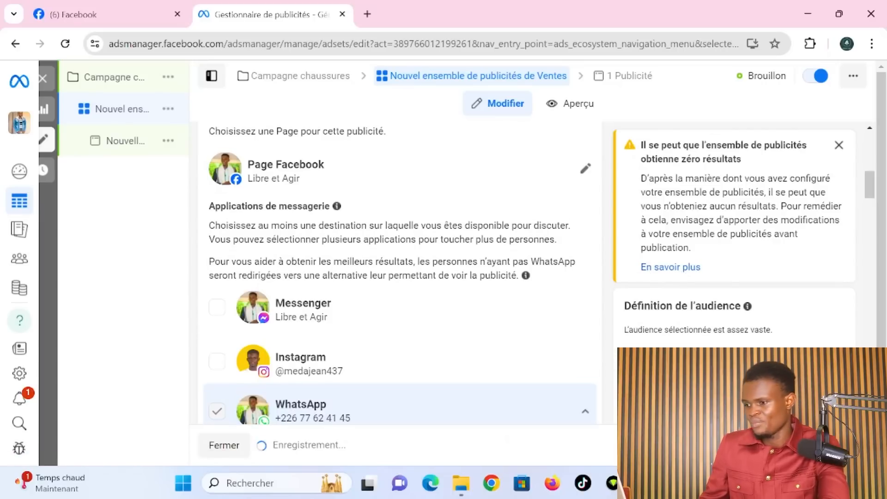
scroll(572, 266, down, 8)
scroll(573, 266, down, 8)
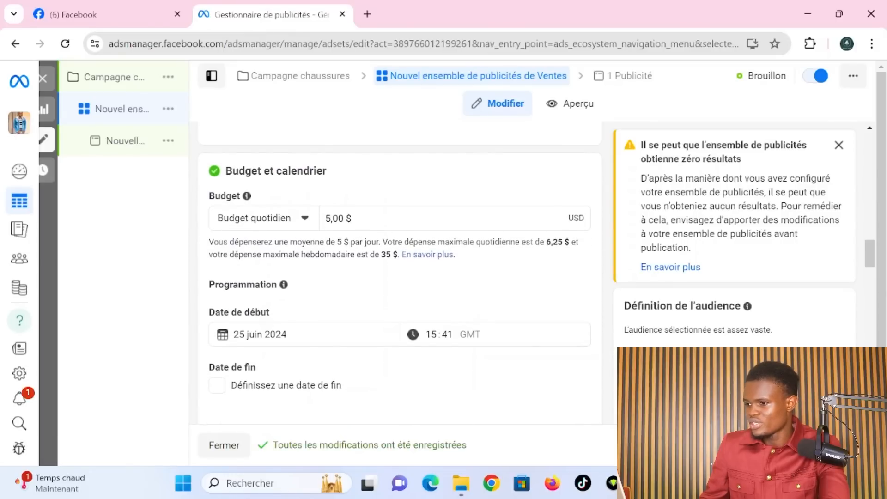
- Change the daily budget from 5,00 $ to 4,00 $
click(331, 218)
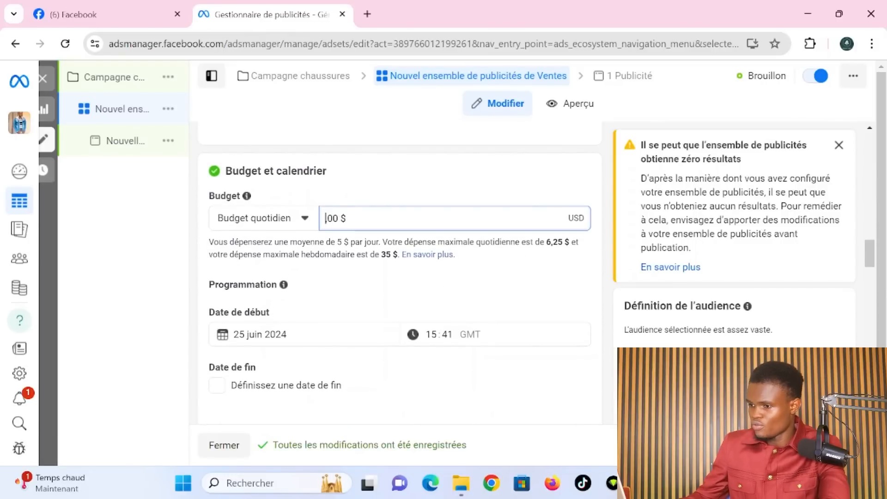
text(4)
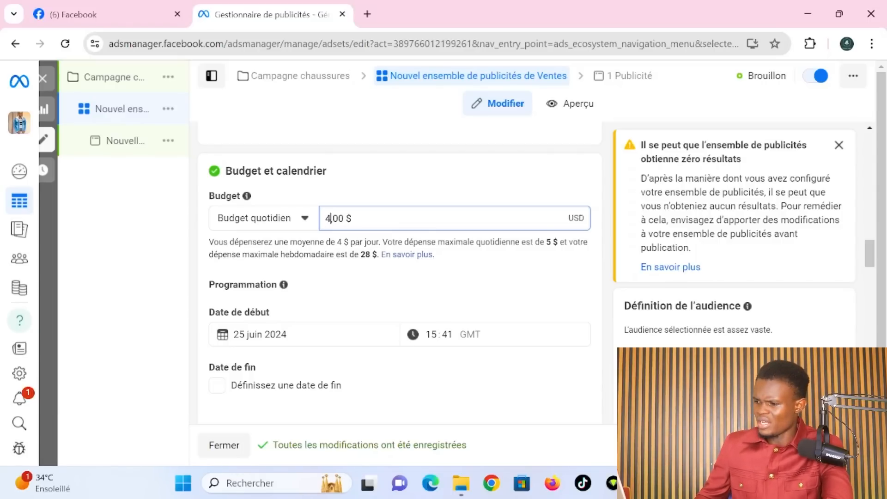
- Scroll past the audience and placement settings and continue to the ad-level editor
scroll(399, 273, down, 15)
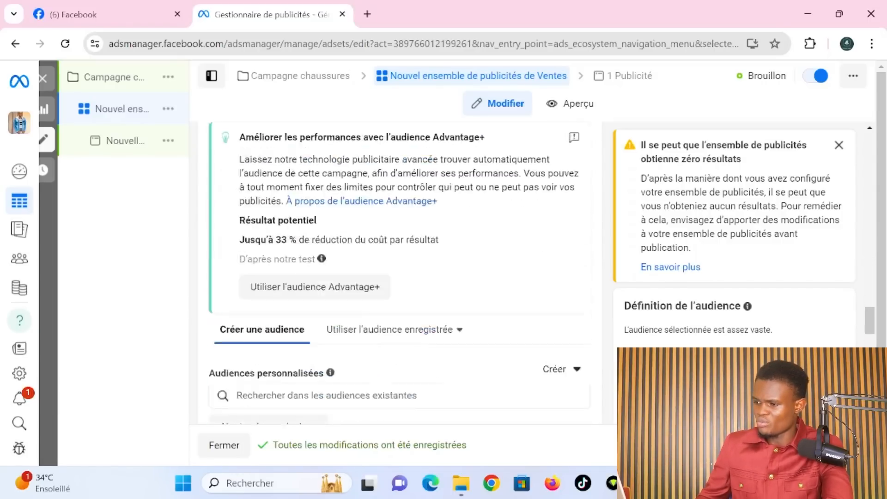
scroll(399, 272, down, 10)
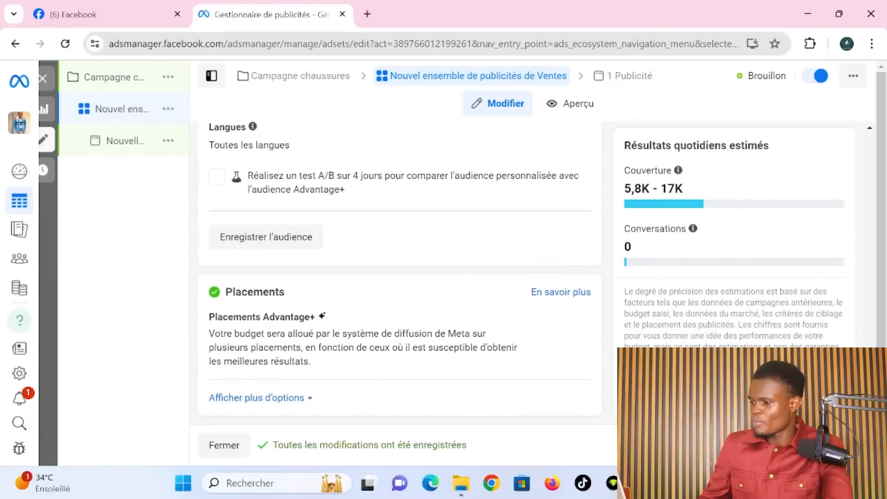
click(839, 445)
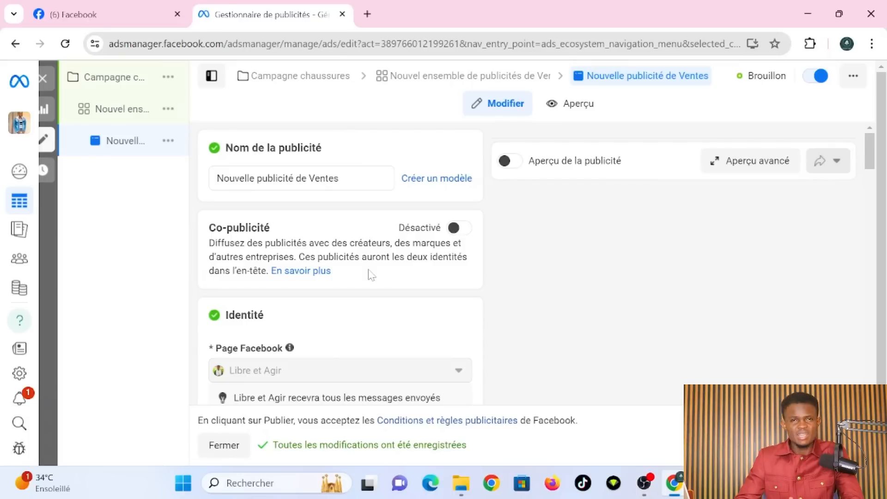
- Search Google for 'chaussure homme' in a new tab and switch to Images results
click(368, 14)
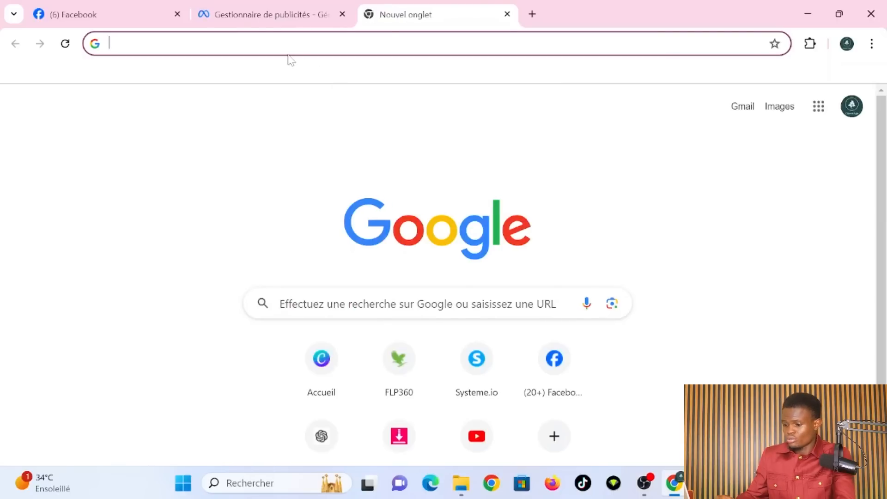
text(chaussu)
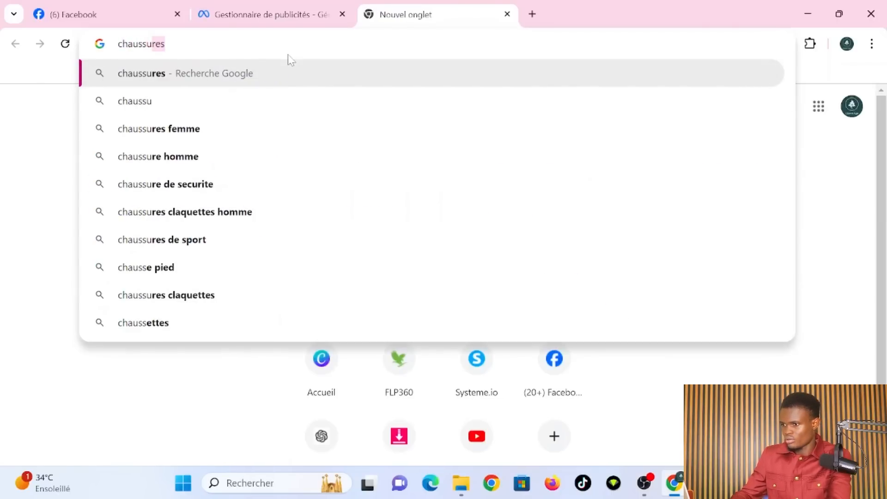
click(250, 156)
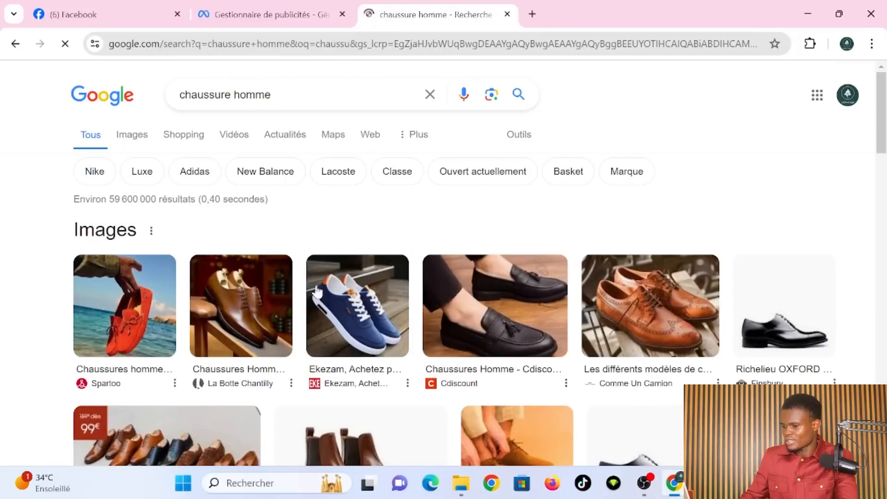
click(228, 315)
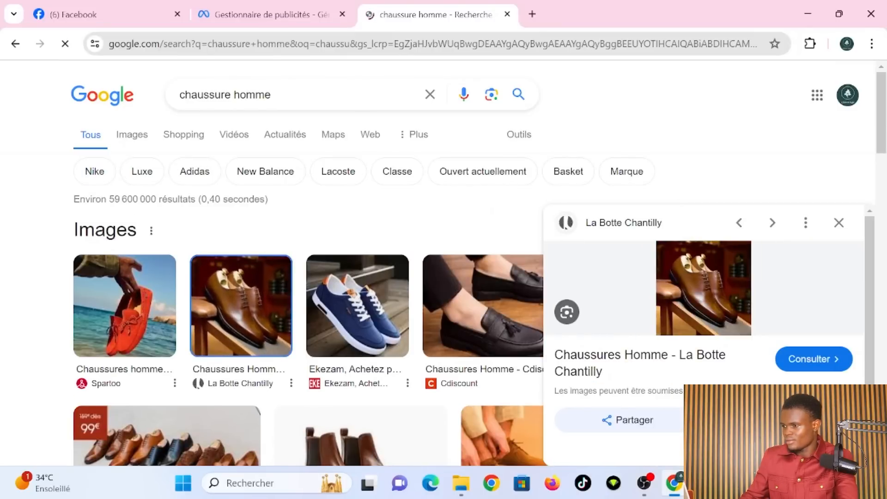
click(838, 223)
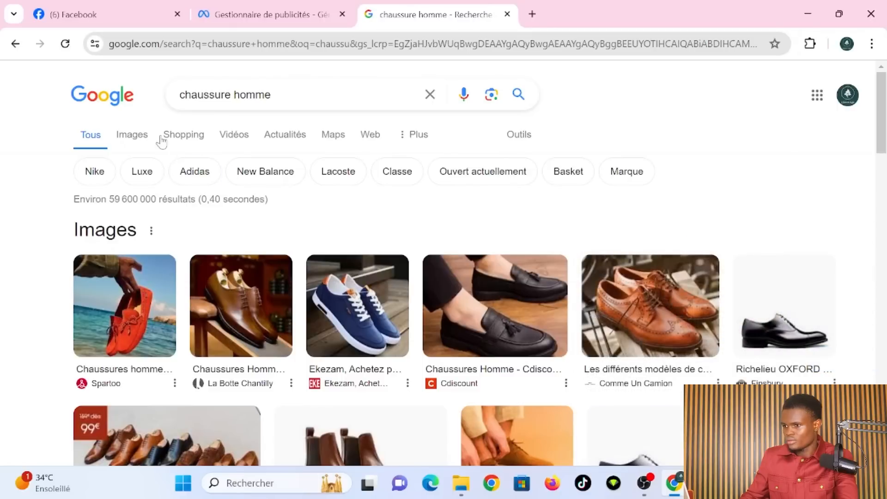
click(141, 139)
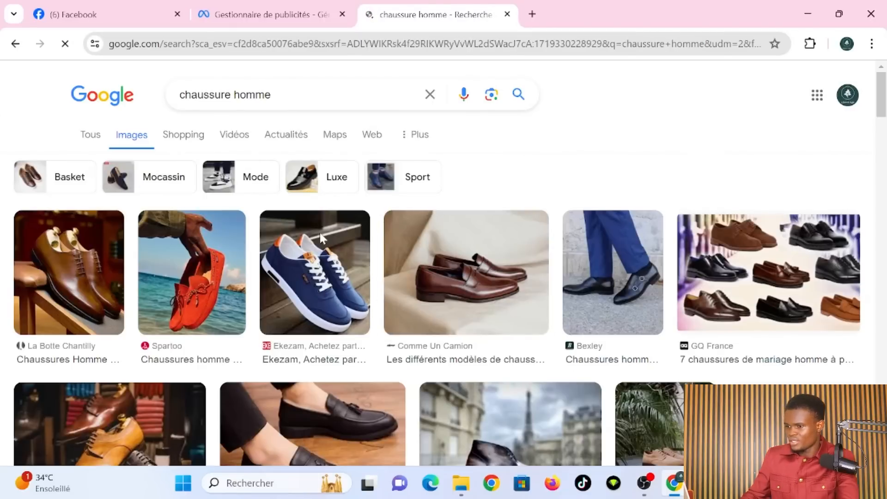
- Save the brown leather shoe image to Downloads as mariage-soiree
click(101, 294)
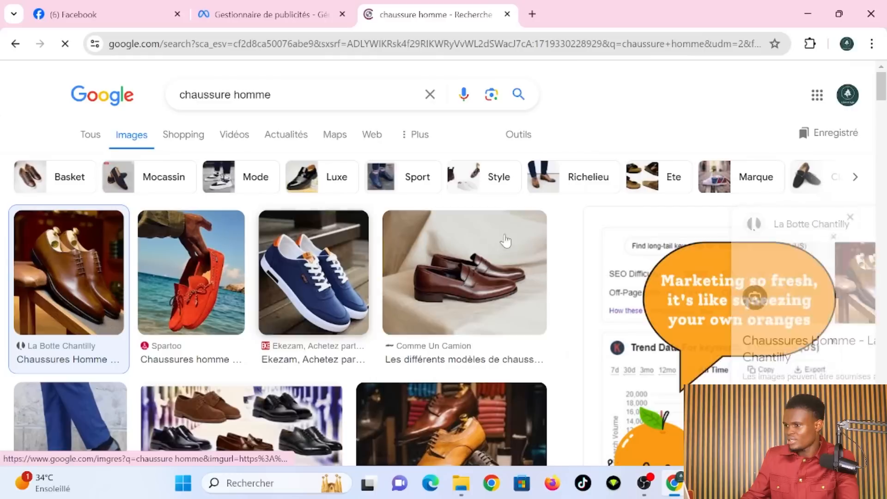
right_click(696, 295)
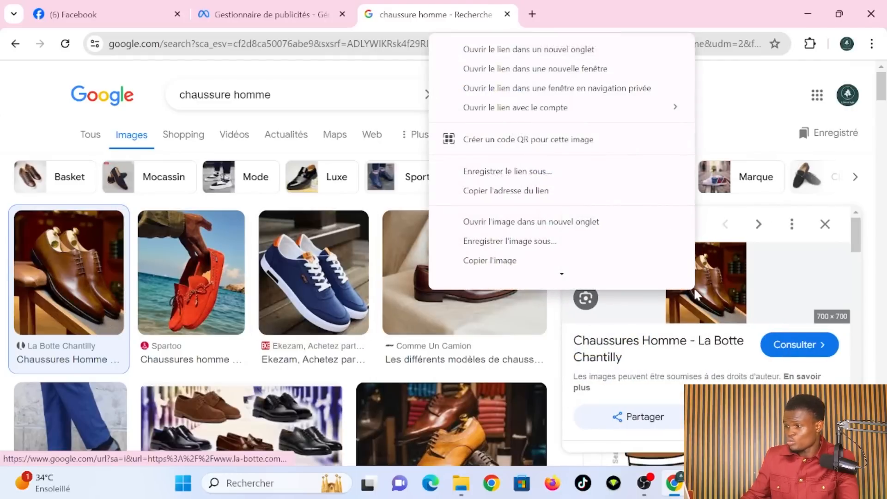
scroll(604, 248, down, 3)
click(581, 186)
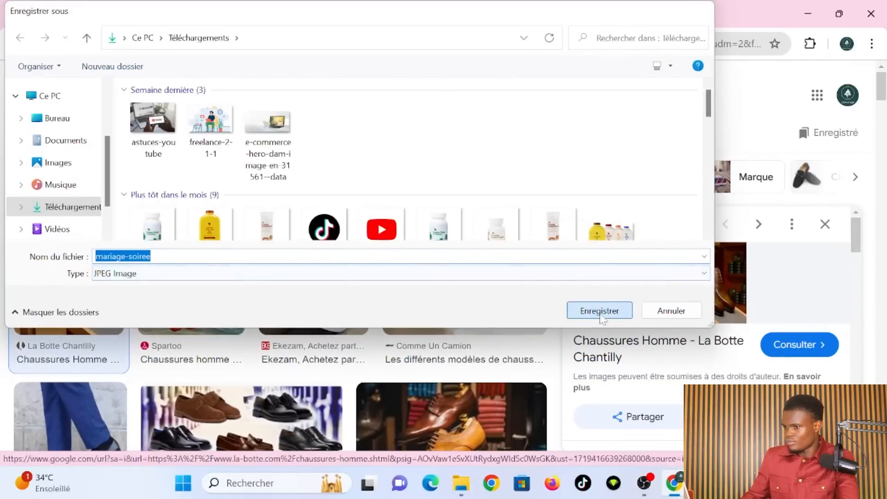
click(595, 308)
- Save the blue sneaker image to Downloads as well
click(355, 275)
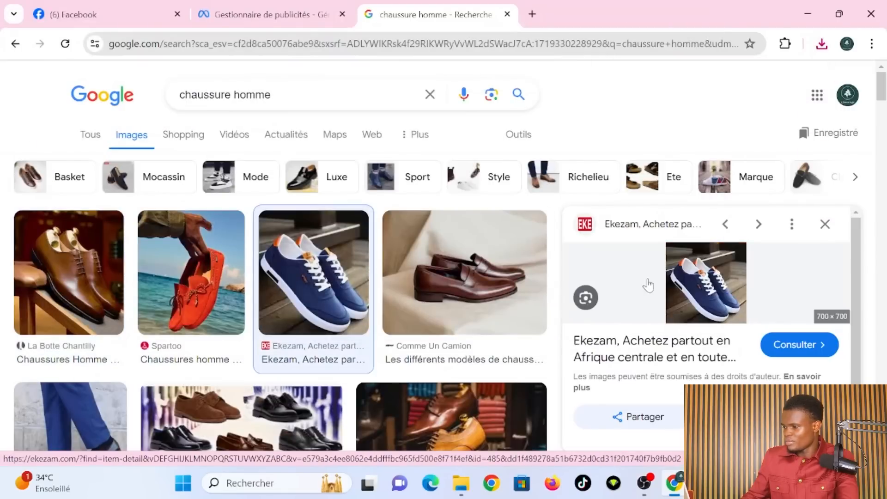
right_click(694, 281)
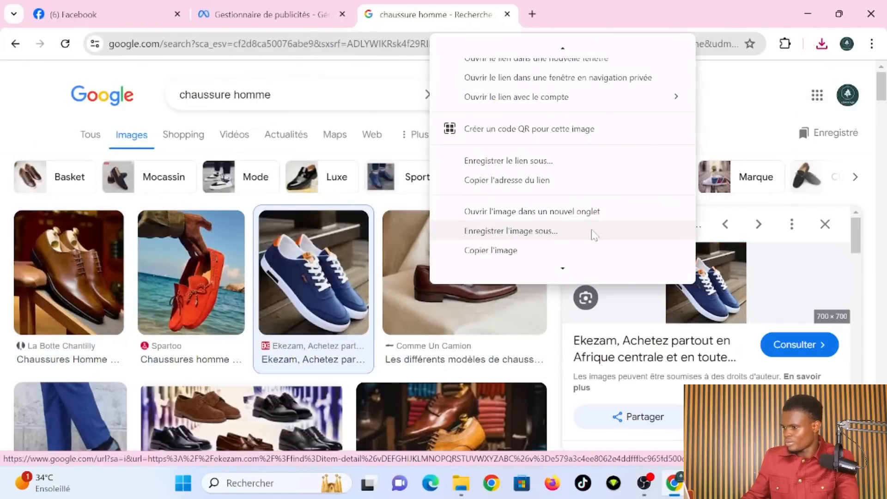
scroll(601, 250, down, 3)
click(568, 184)
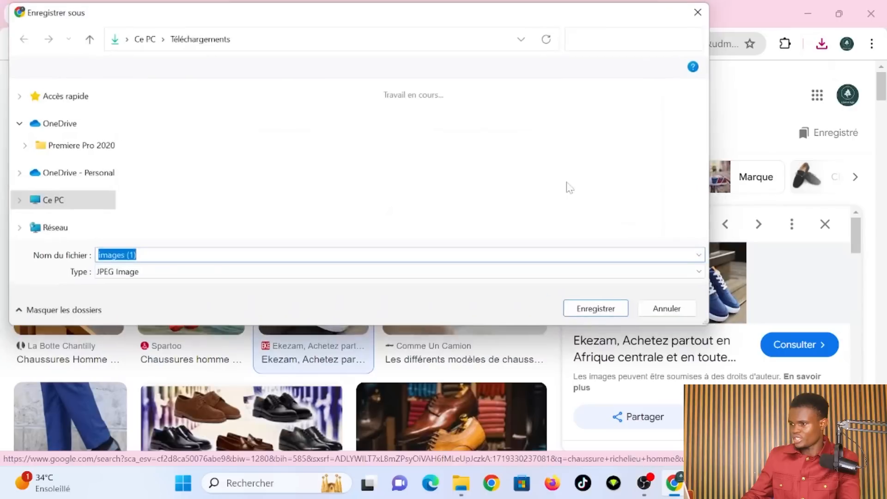
click(601, 308)
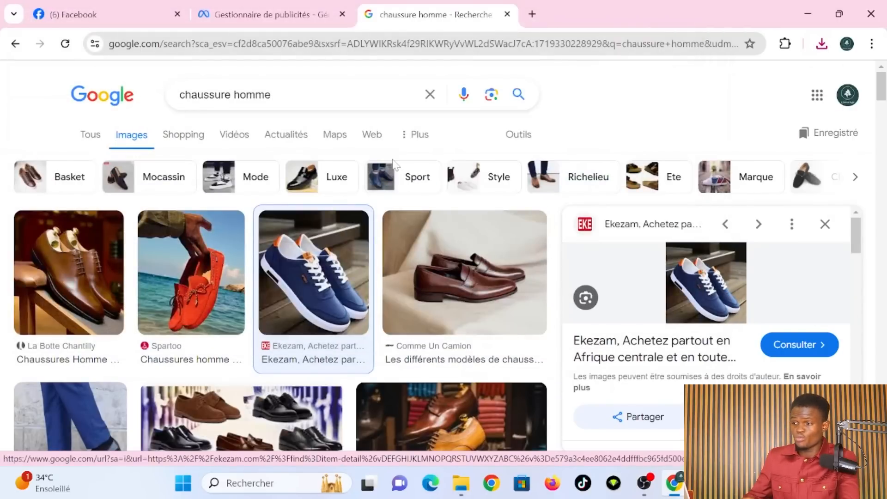
- Back in Ads Manager, set the ad format to Carrousel and choose to add image cards
click(263, 15)
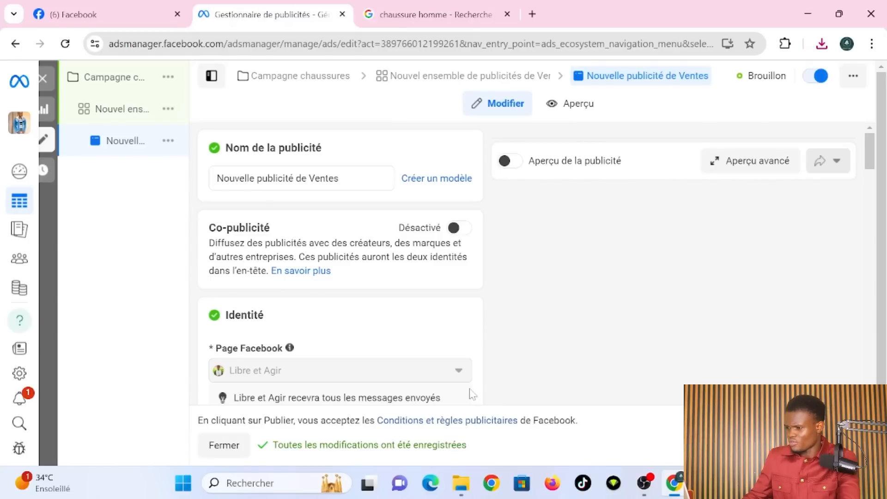
scroll(471, 394, down, 2)
scroll(471, 394, down, 9)
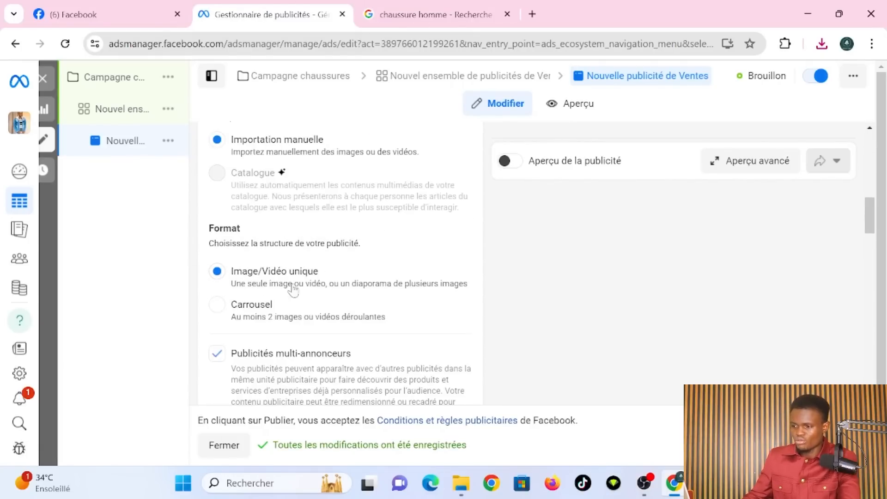
click(217, 305)
scroll(356, 319, down, 1)
scroll(357, 319, down, 7)
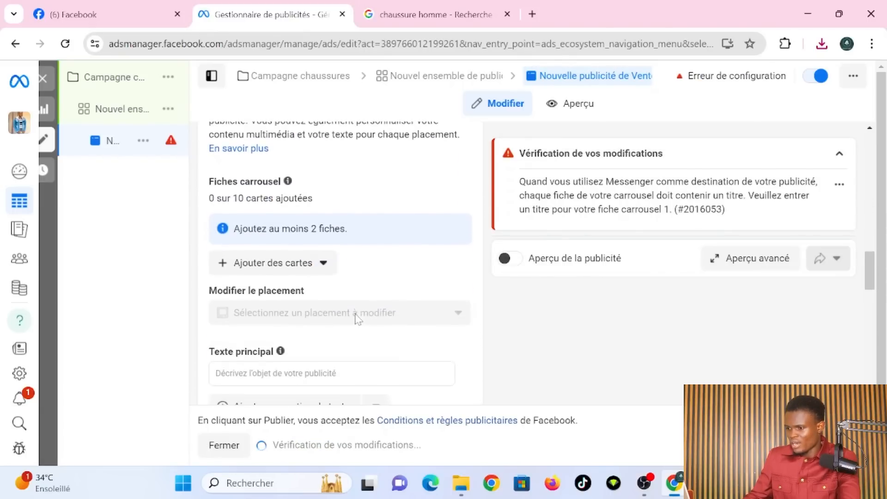
click(308, 277)
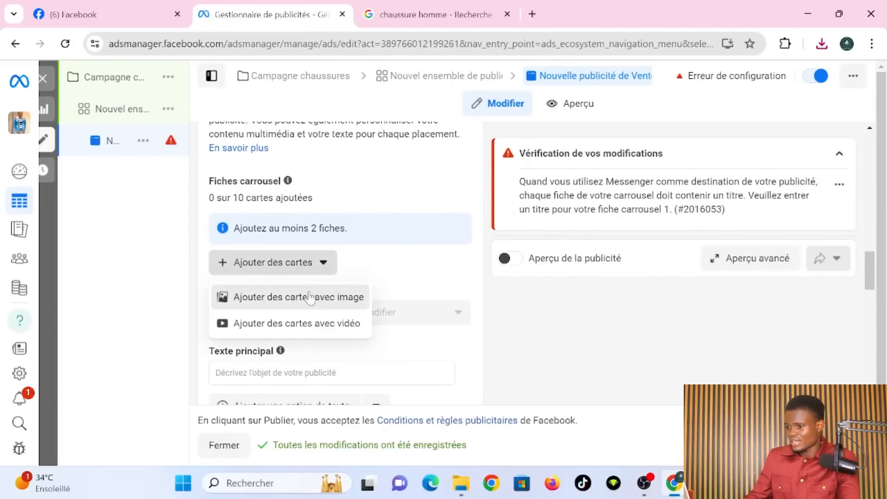
click(311, 297)
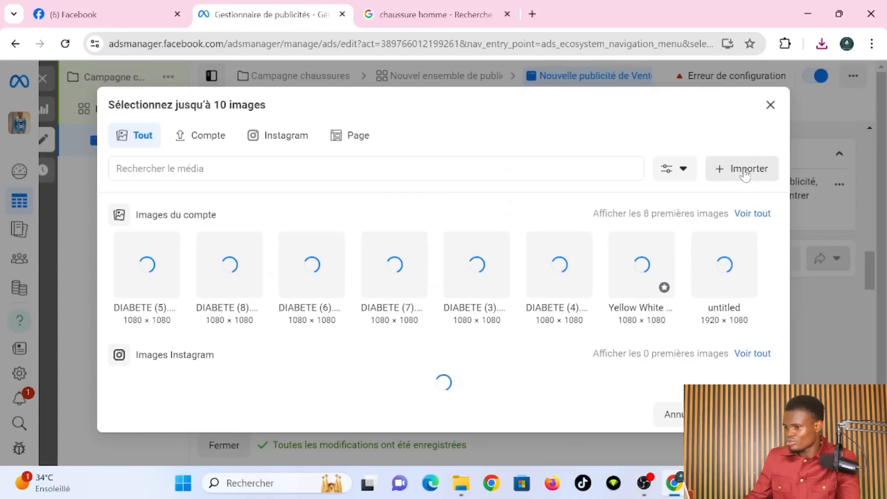
- Upload the blue sneaker and brown shoe images to the ad's media library
click(744, 170)
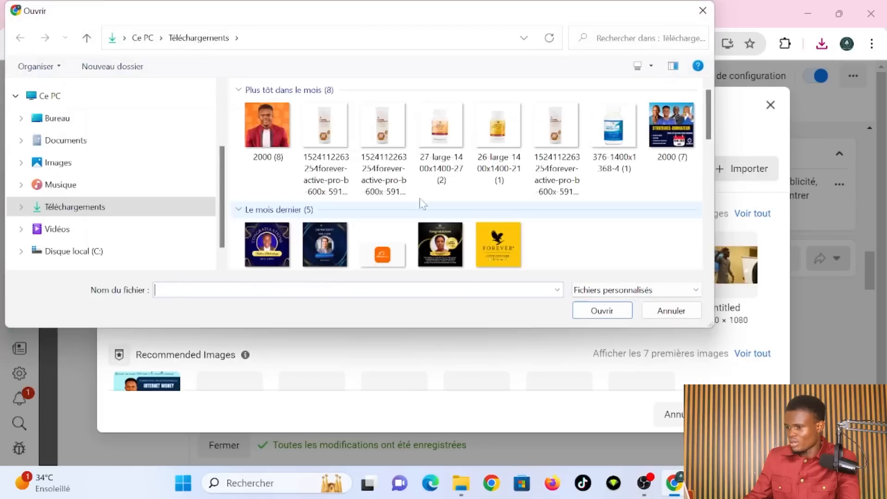
click(272, 133)
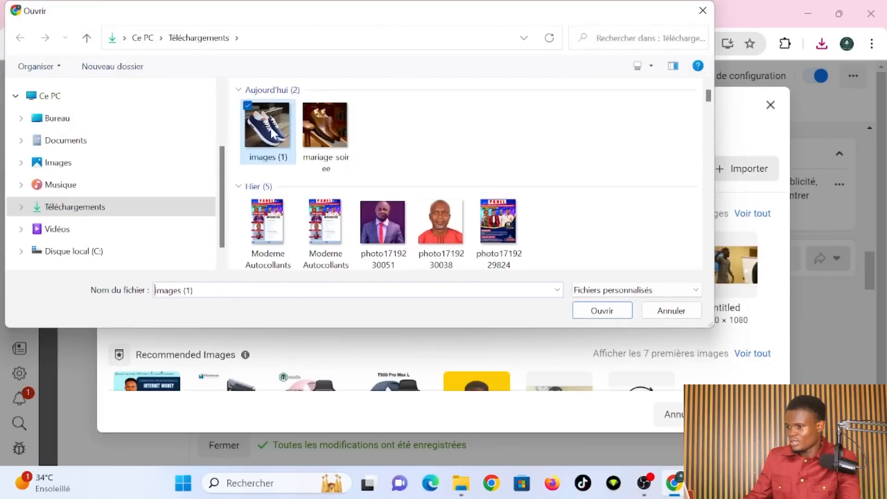
ctrl+click(325, 121)
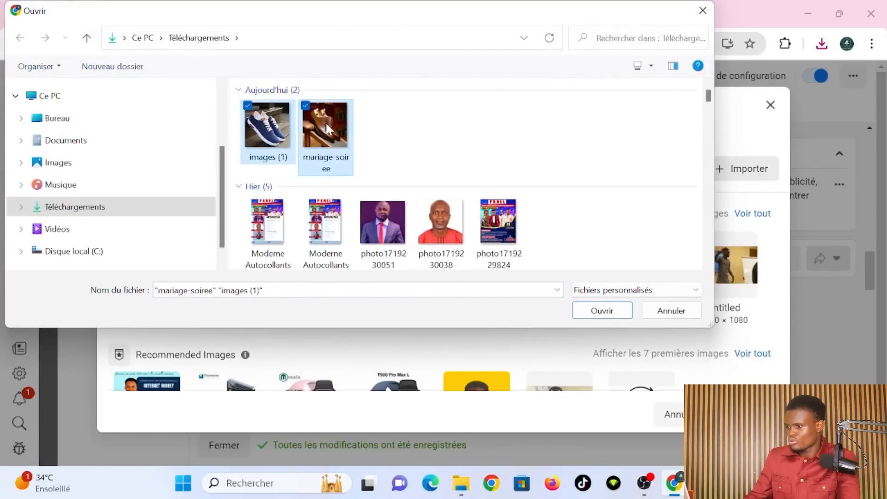
click(587, 311)
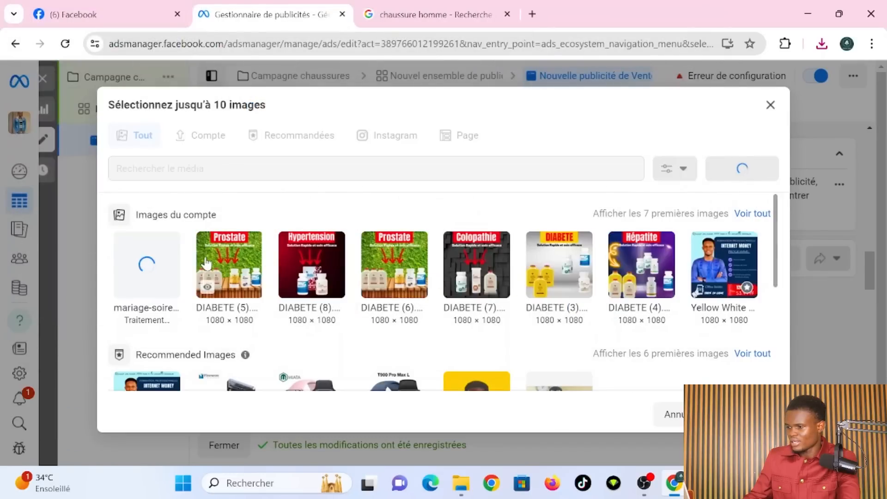
scroll(356, 341, down, 5)
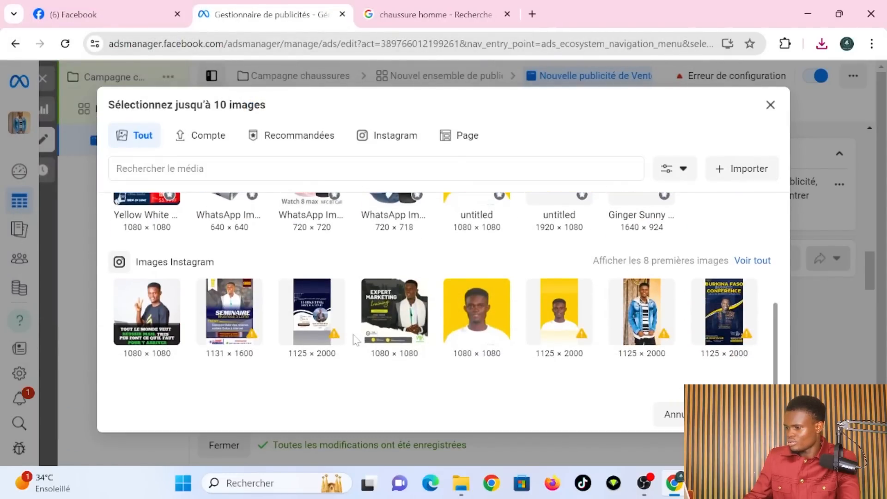
scroll(355, 341, up, 5)
scroll(356, 341, down, 5)
scroll(356, 341, up, 5)
scroll(356, 340, down, 5)
scroll(355, 340, up, 5)
scroll(358, 337, down, 3)
scroll(363, 334, up, 3)
- Upload the suit portrait and confirm it with mariage-soiree as the two carousel cards
click(740, 175)
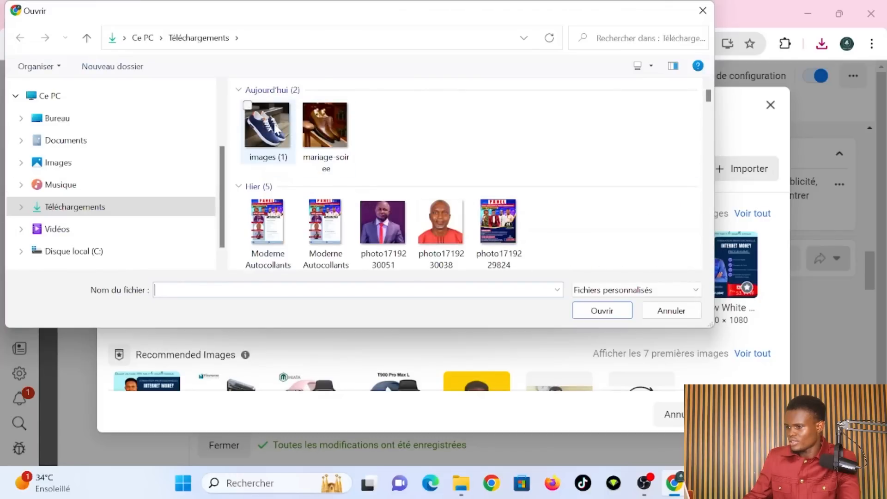
double_click(271, 127)
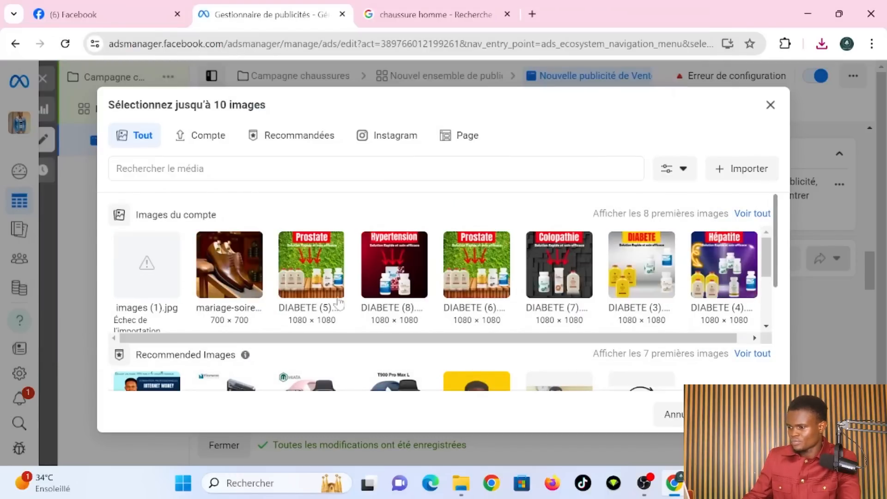
scroll(386, 334, down, 3)
scroll(386, 333, up, 3)
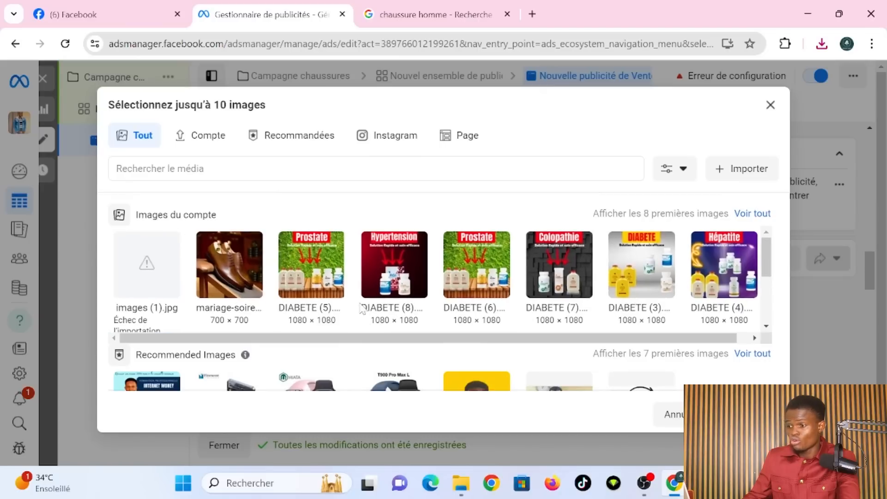
click(249, 258)
scroll(342, 300, down, 3)
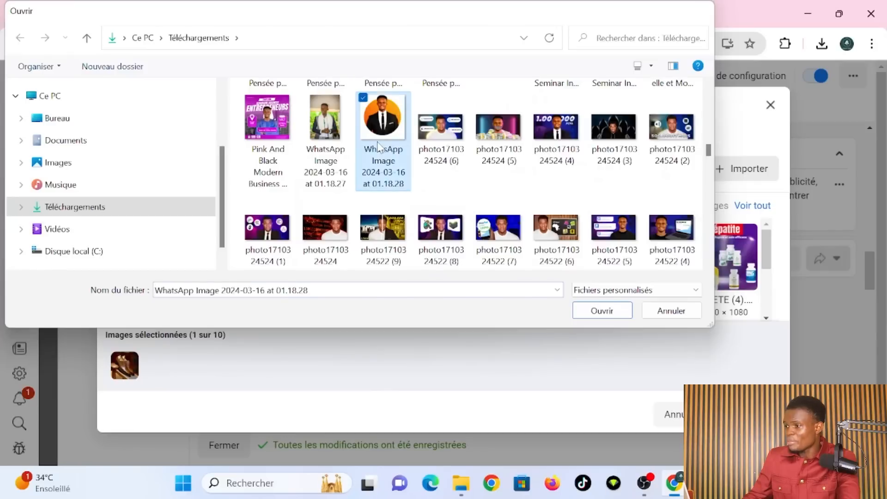
double_click(378, 139)
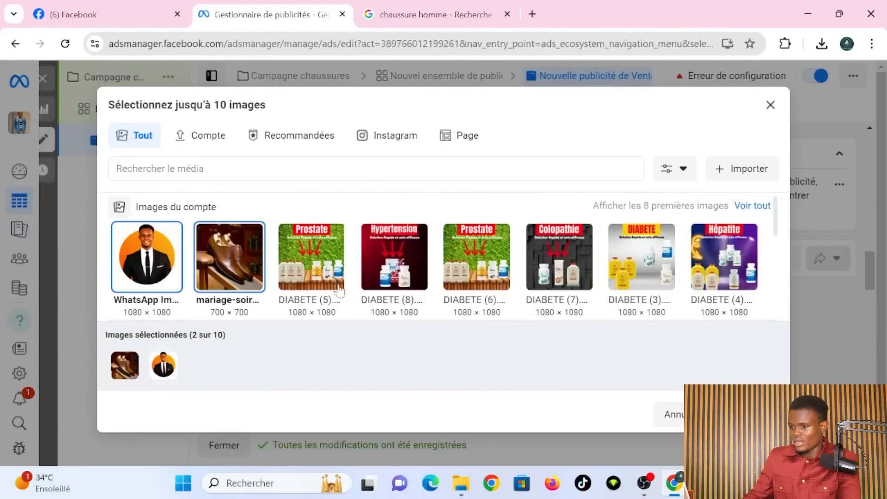
click(157, 280)
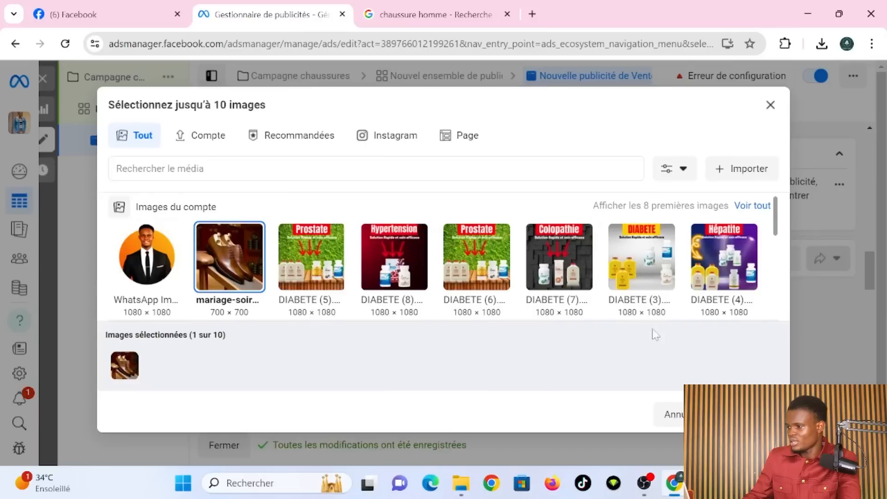
click(152, 256)
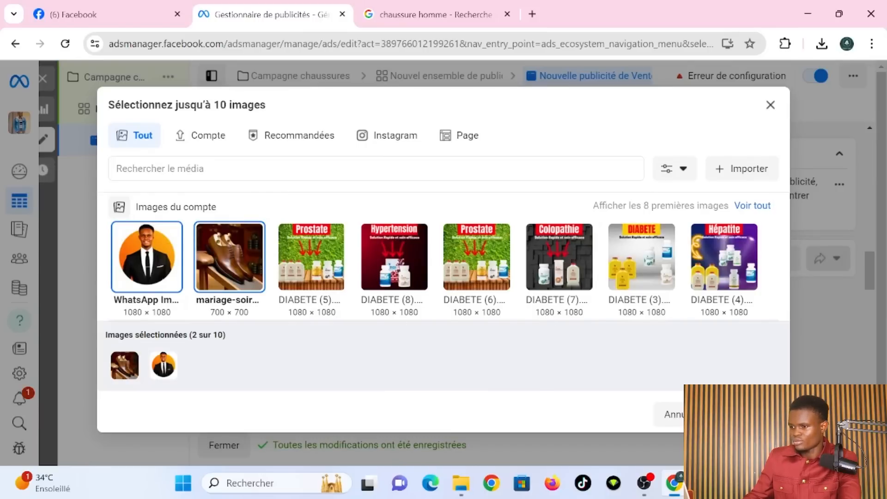
click(749, 414)
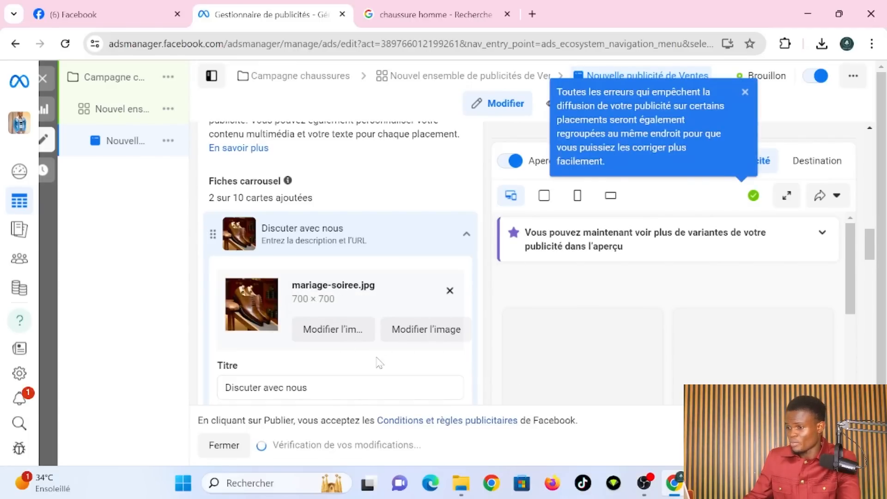
- Set title 'qualité supérieur' and description 'stock limité', applied to all carousel cards
scroll(376, 362, down, 3)
drag(314, 265, 215, 265)
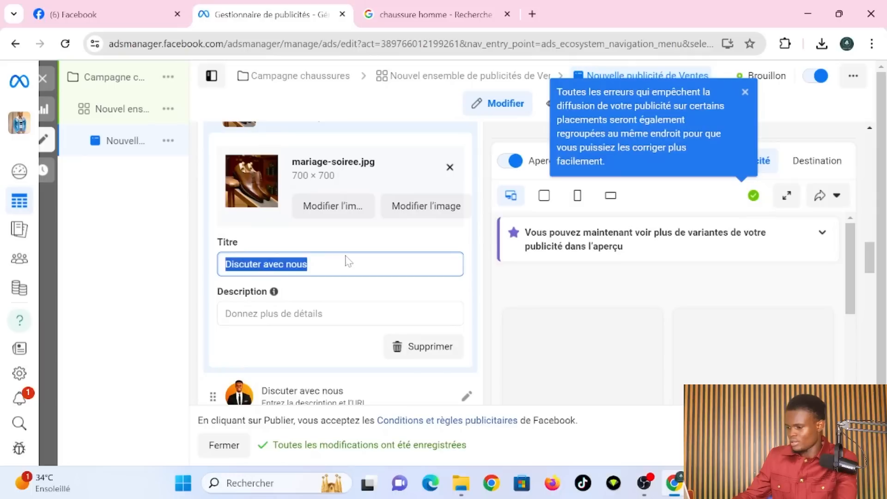
text(qualité s)
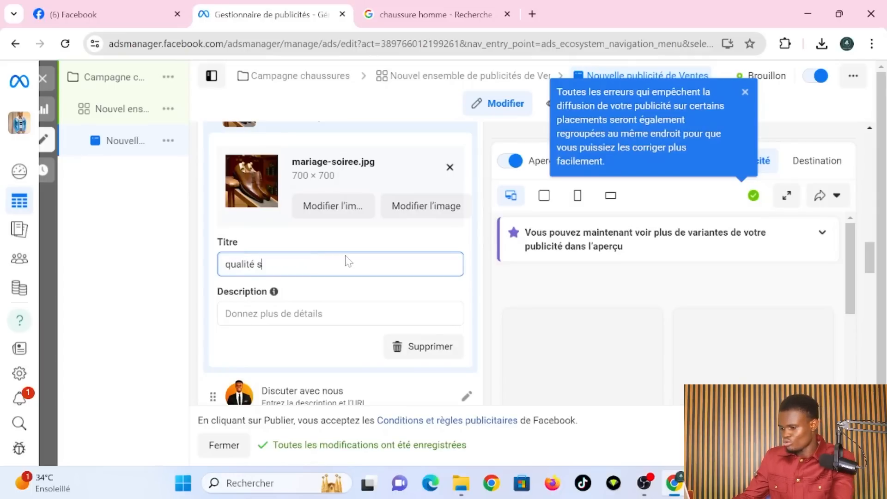
text(upérieur)
click(308, 314)
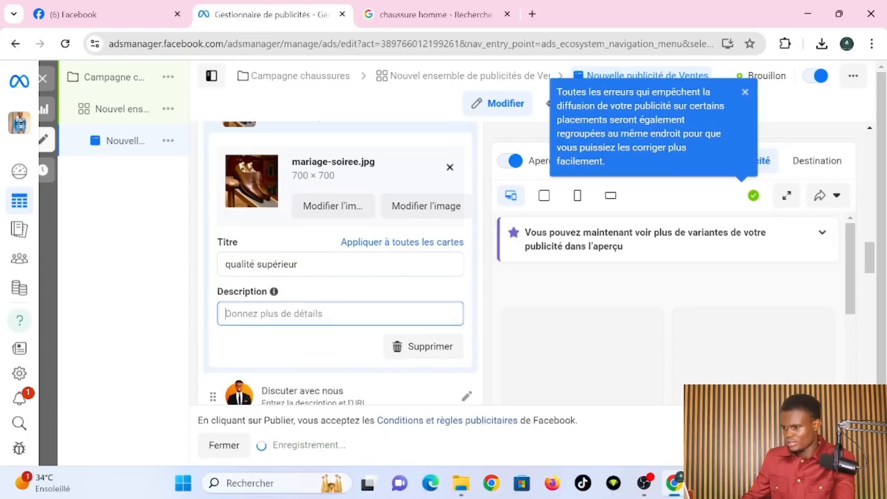
text(s)
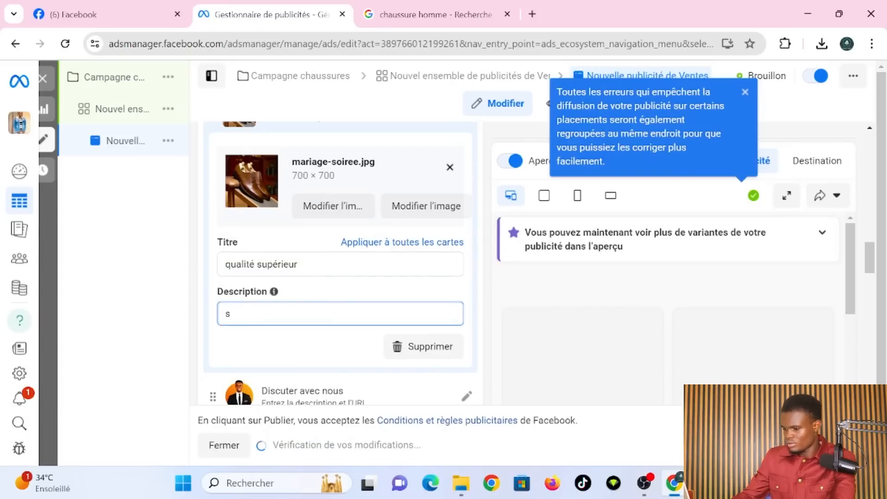
text(tock limité)
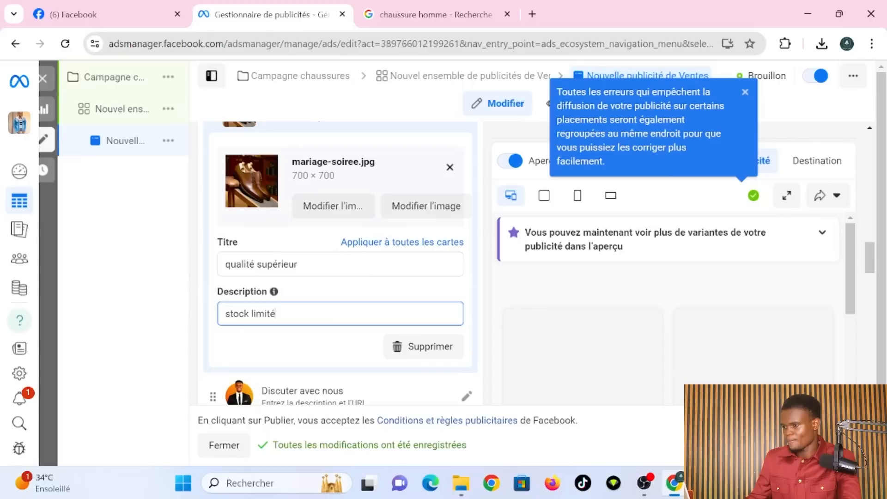
click(392, 243)
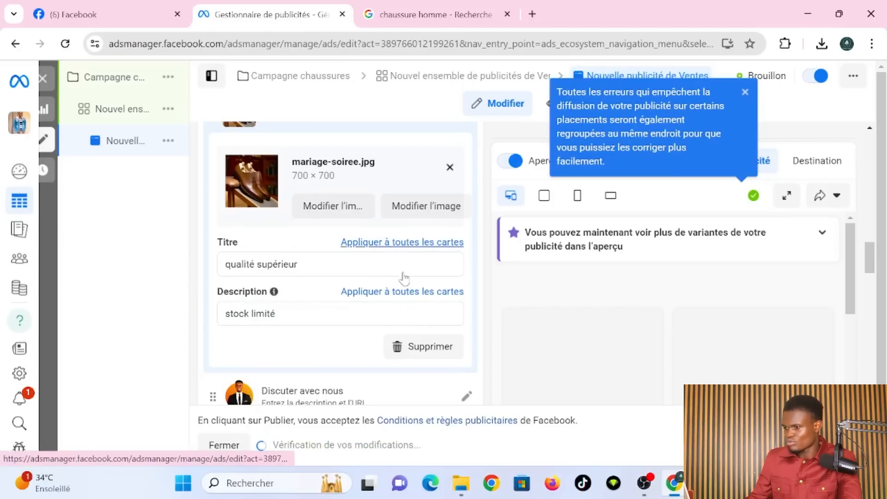
click(406, 296)
- Place the cursor in the primary text field and open a new browser tab
scroll(482, 340, down, 5)
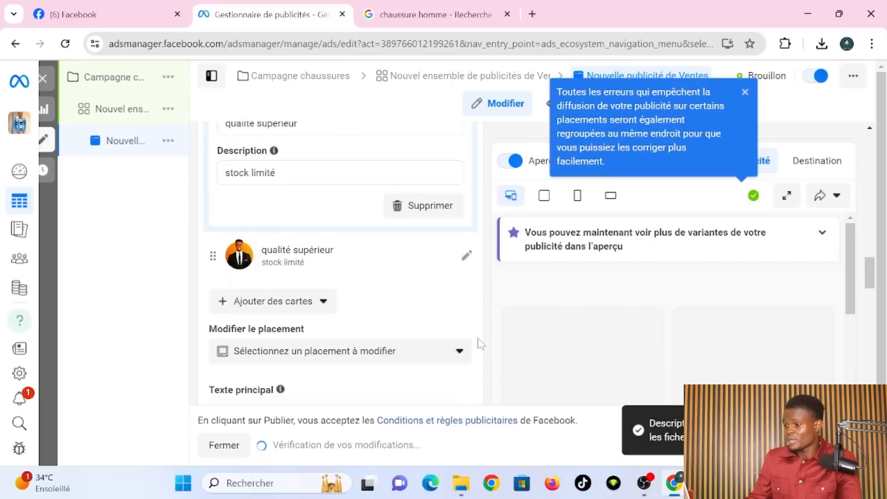
scroll(481, 344, down, 2)
scroll(480, 344, up, 4)
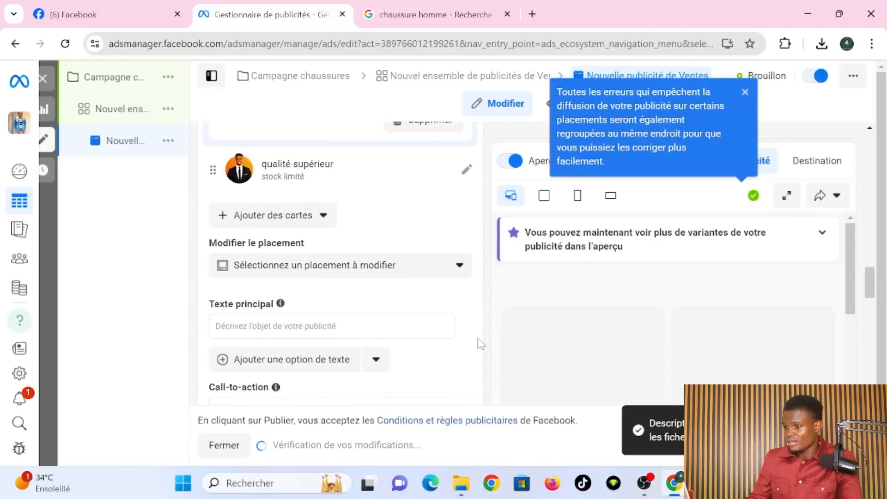
scroll(452, 334, down, 1)
click(332, 315)
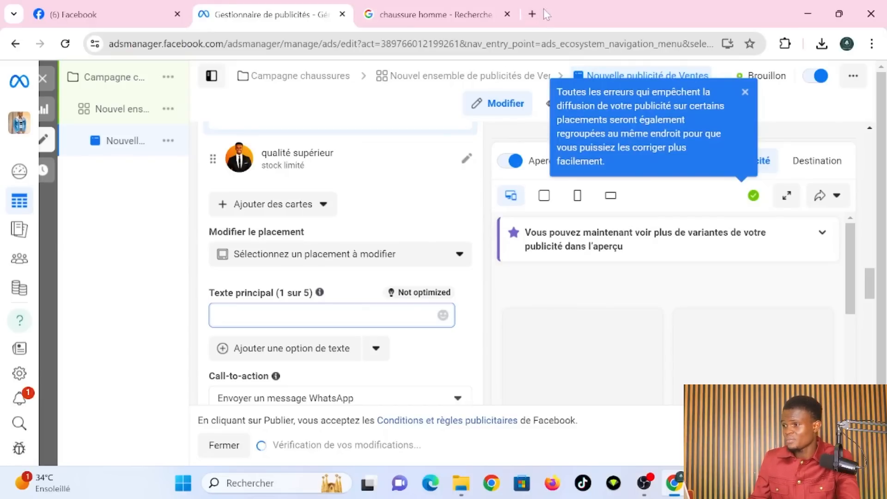
click(532, 14)
- Ask ChatGPT for a short shoe sales text and copy its 'Découvrez le confort…' paragraph
scroll(413, 393, down, 1)
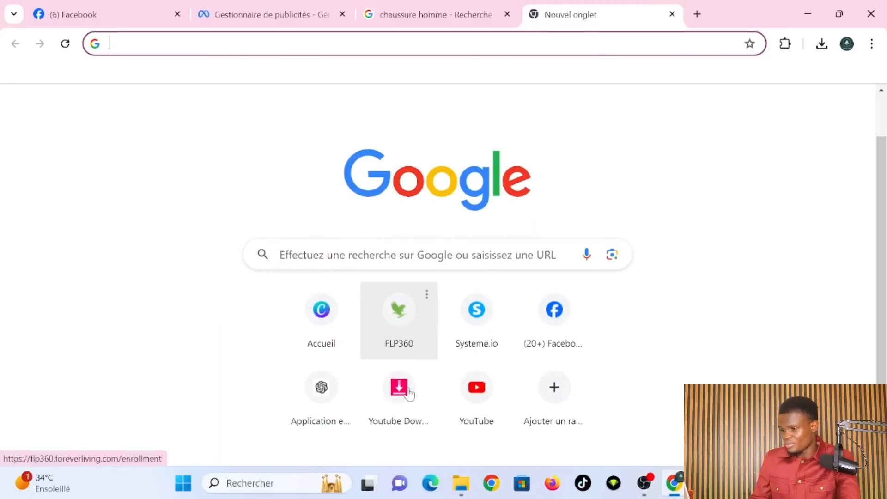
click(327, 401)
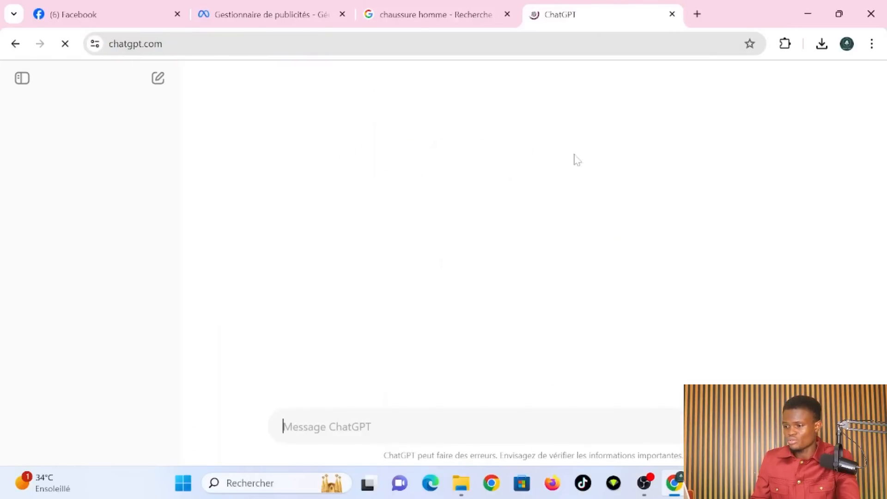
text(aide moi avec unr)
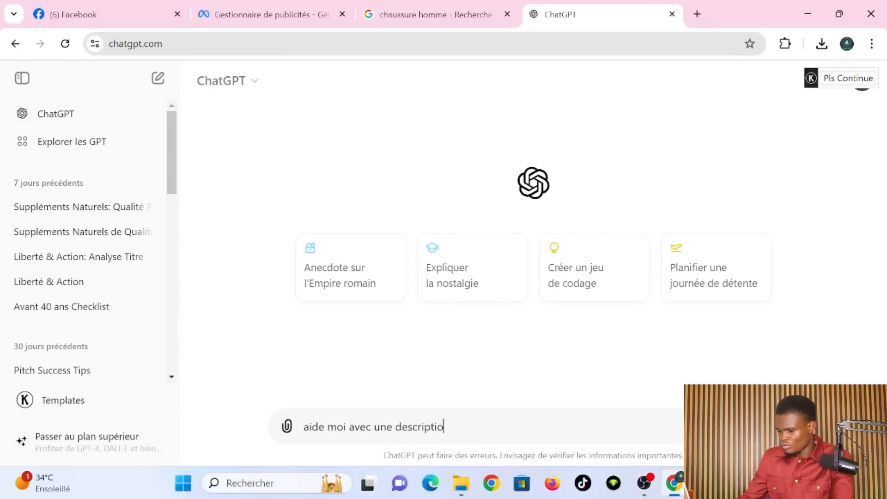
text(our pour vendre mes chao)
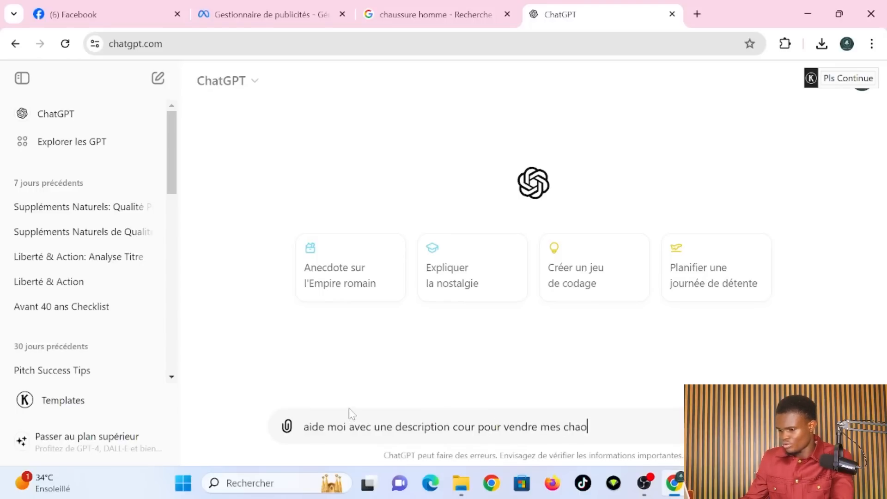
text(ssure)
key(Return)
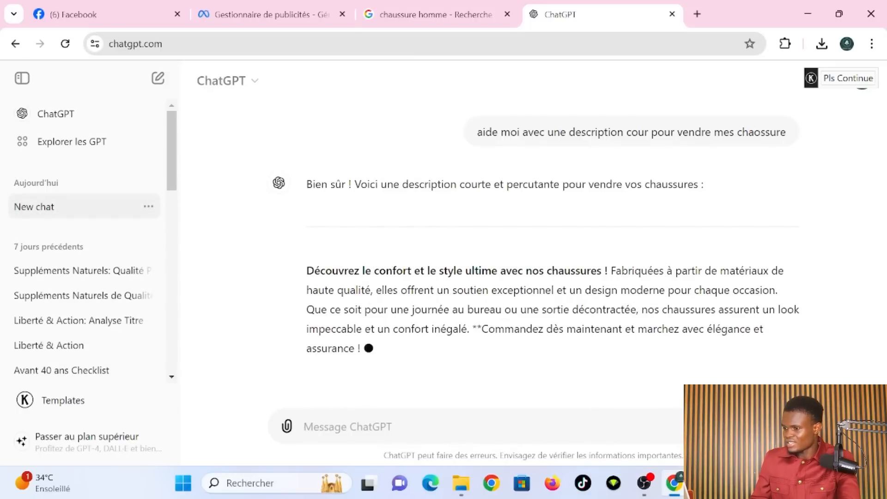
drag(300, 140, 382, 245)
key(ctrl+c)
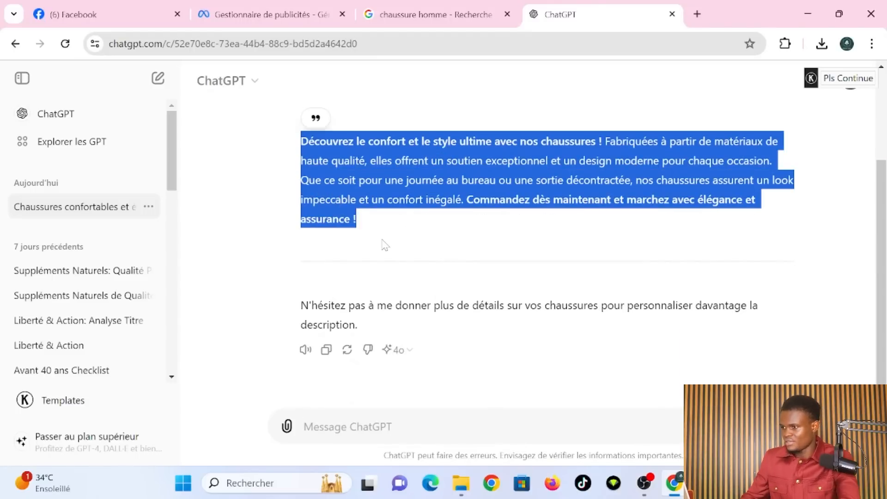
click(255, 7)
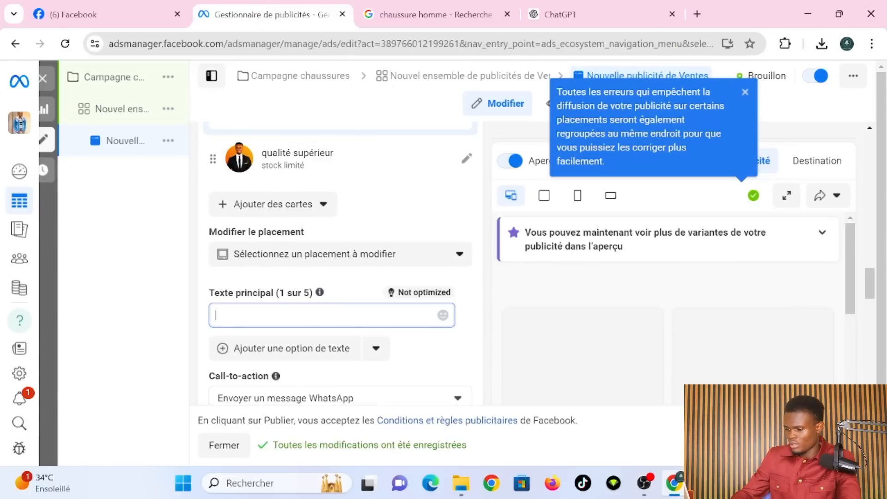
- Paste the ChatGPT paragraph as primary text, then close the publish review without publishing
key(ctrl+v)
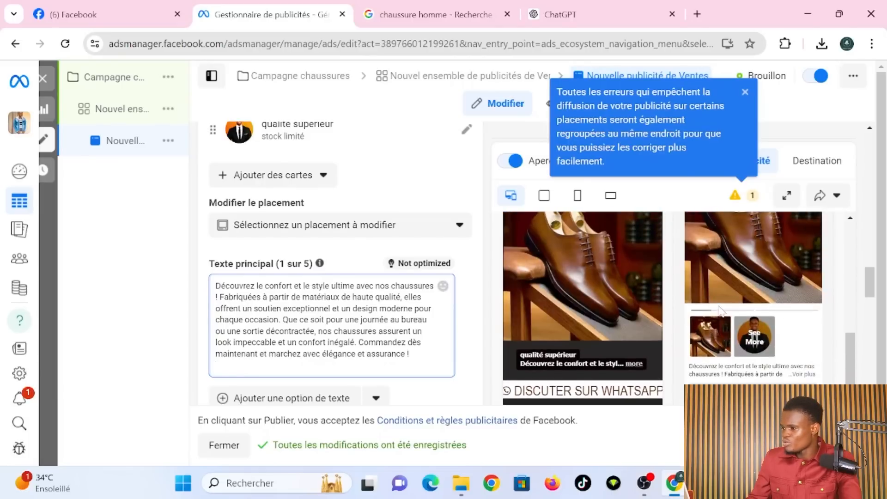
click(841, 445)
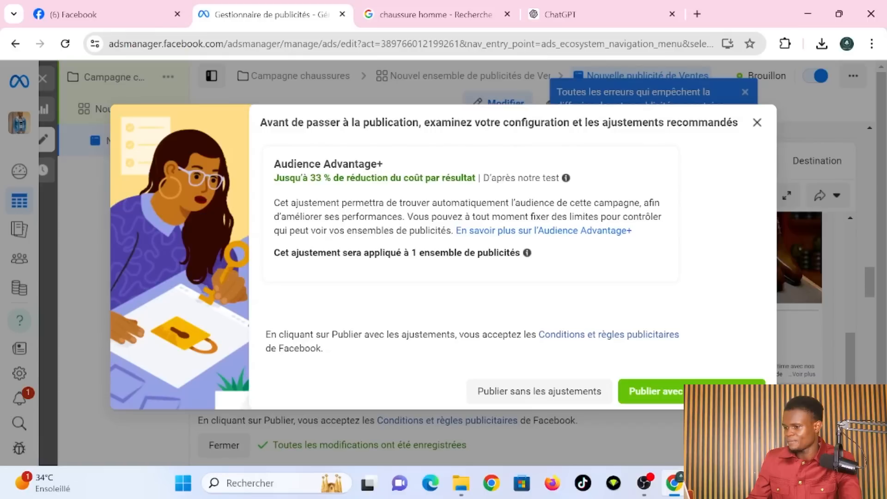
click(671, 402)
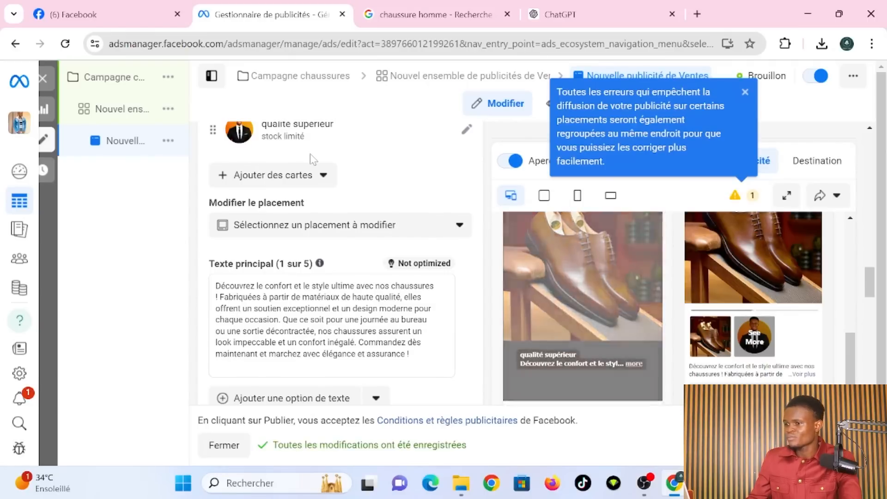